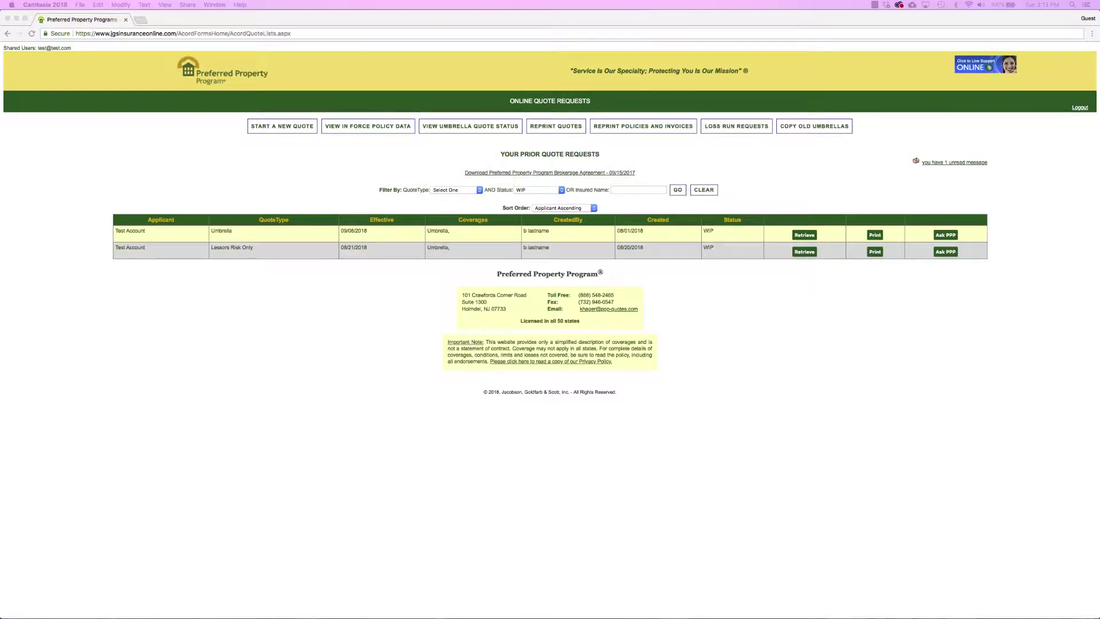
Step: Start a new quote request of type Environmental and answer Yes to the condo, HOA, apartment or residential risk question
{"action": "left_click", "coordinate": [282, 154]}
{"action": "left_click", "coordinate": [277, 127]}
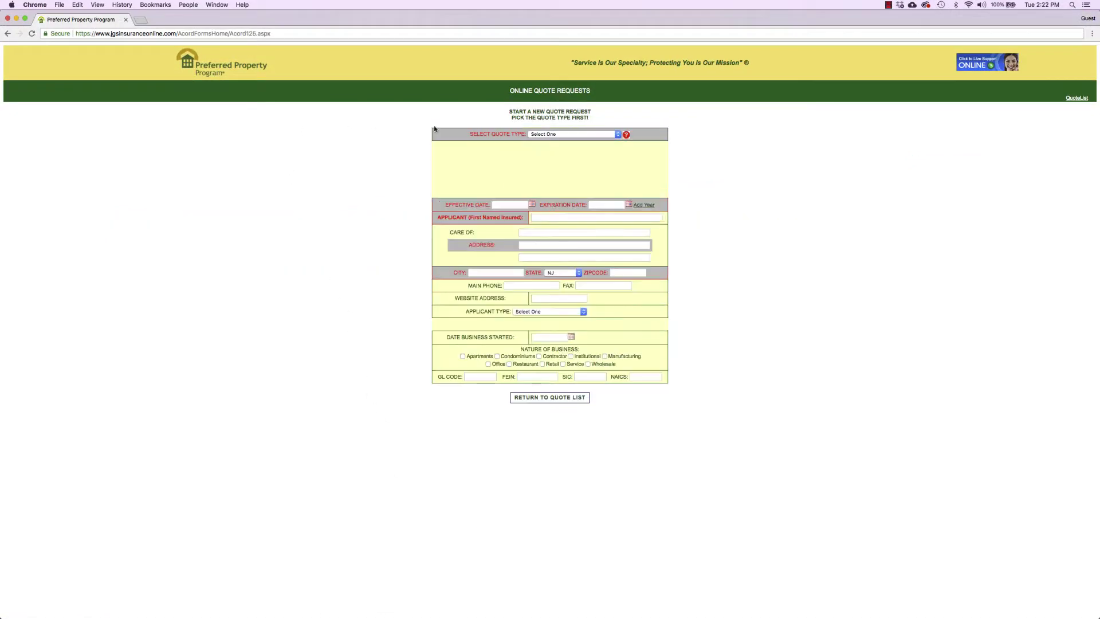
{"action": "left_click", "coordinate": [548, 136]}
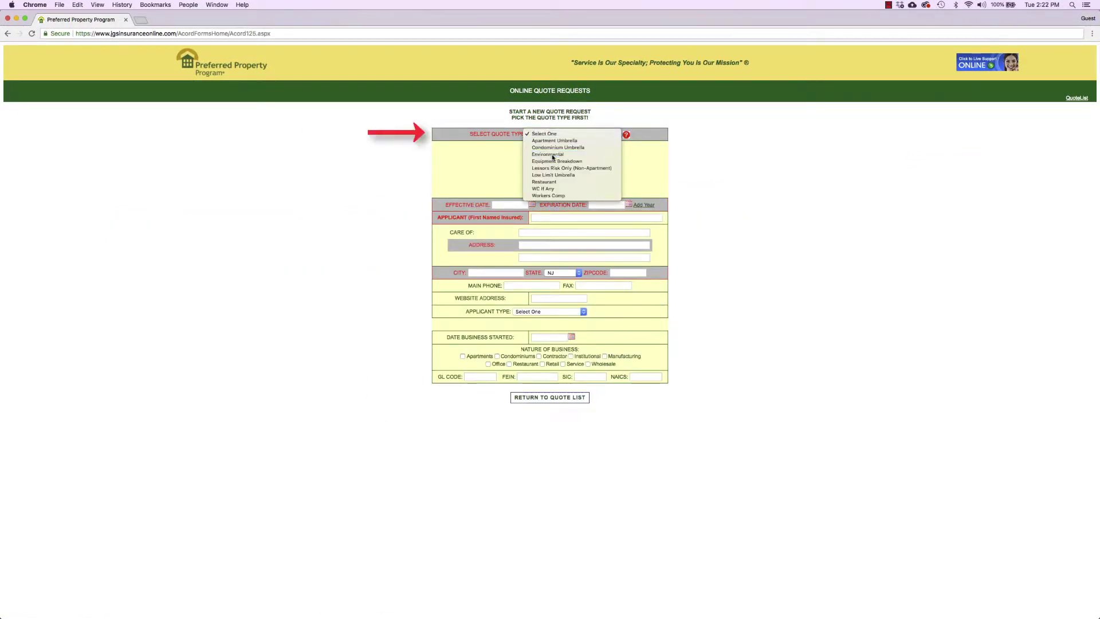
{"action": "left_click", "coordinate": [553, 156]}
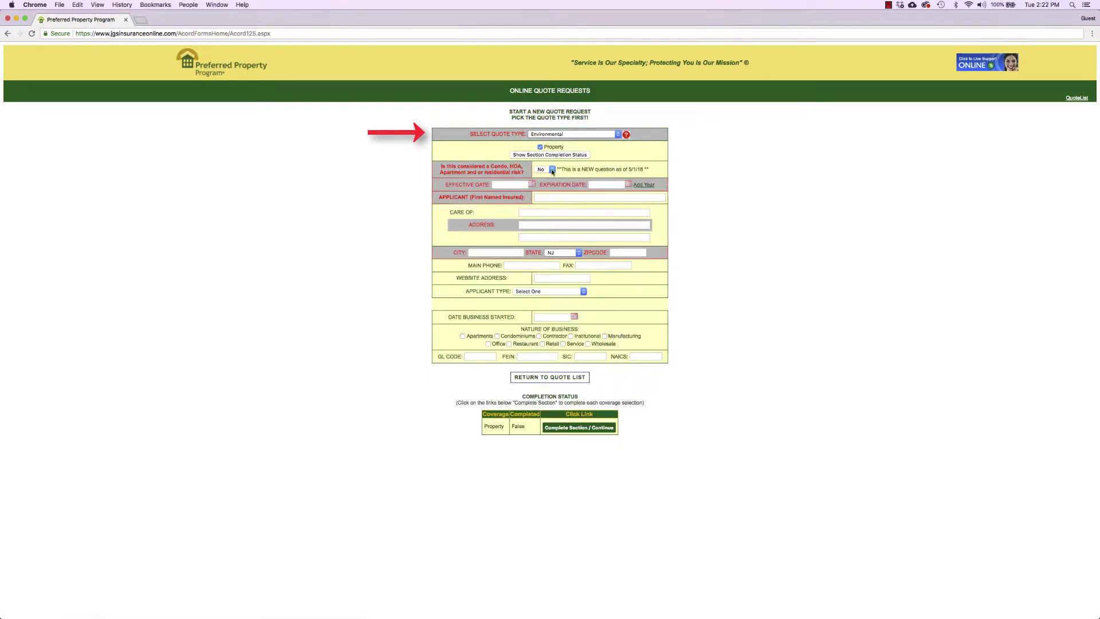
{"action": "left_click", "coordinate": [552, 170]}
{"action": "left_click", "coordinate": [542, 162]}
Step: Set the effective date to 09/25/2018 and add a year for the expiration date
{"action": "left_click", "coordinate": [532, 184]}
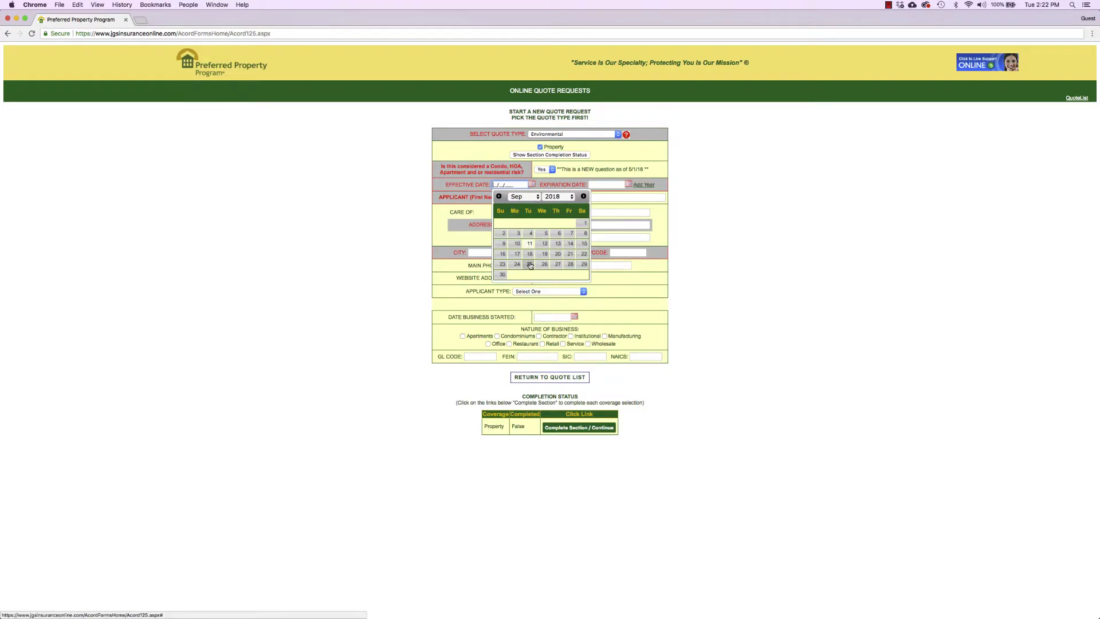
{"action": "left_click", "coordinate": [528, 266]}
{"action": "left_click", "coordinate": [647, 186]}
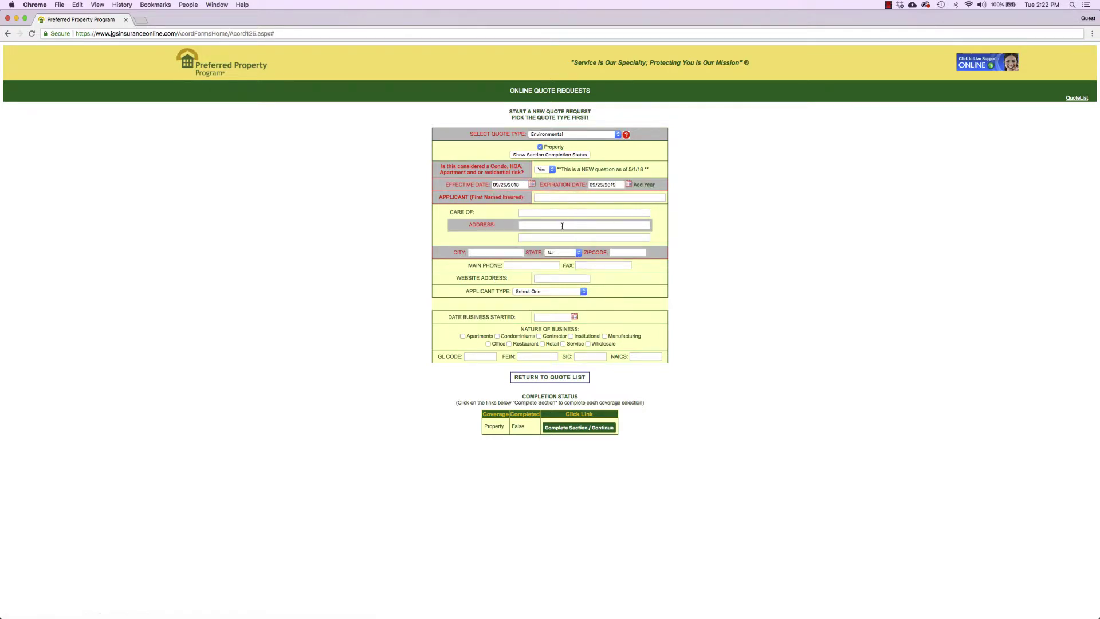
Step: Enter Test as the first named insured and fill in the applicant's street address and city
{"action": "left_click", "coordinate": [562, 199]}
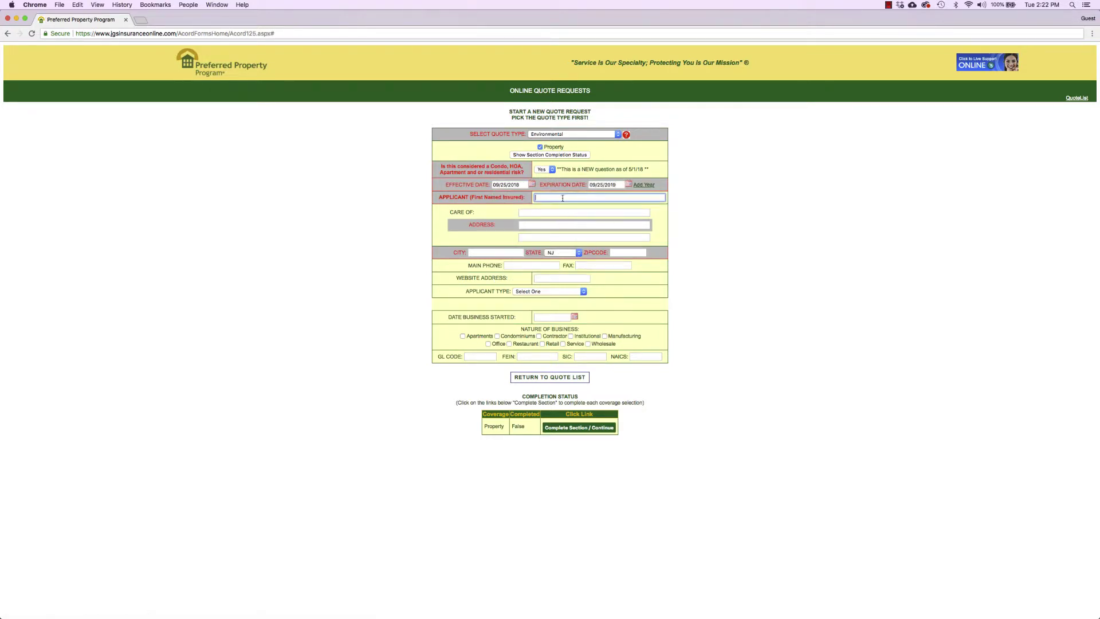
{"action": "left_click", "coordinate": [553, 225]}
{"action": "type", "text": "123 Main"}
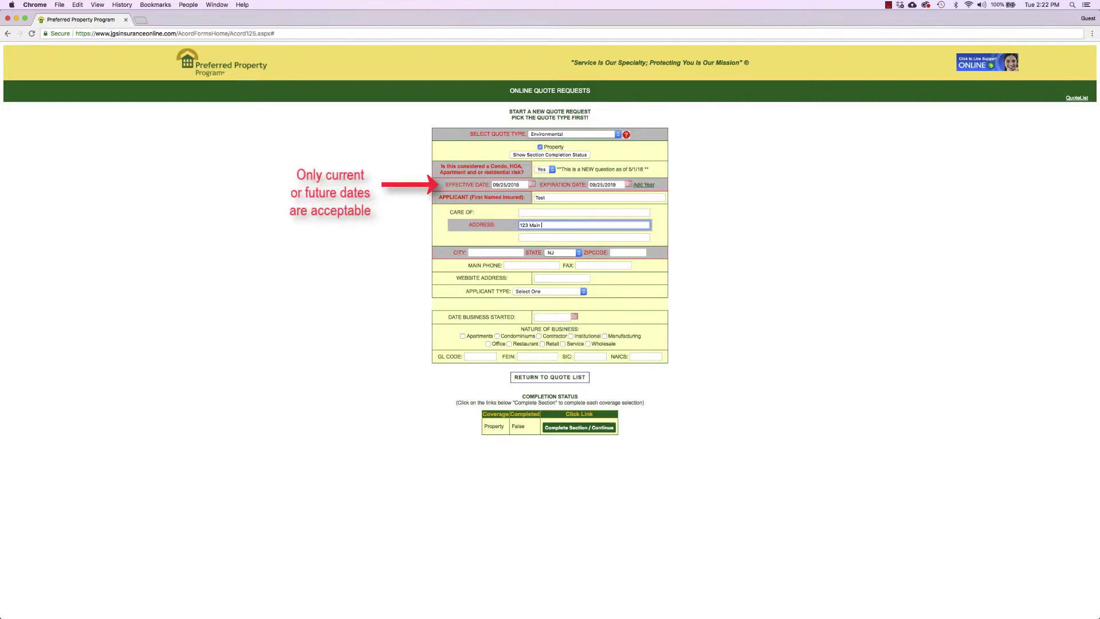
{"action": "type", "text": " Street"}
{"action": "key", "text": "Tab"}
{"action": "key", "text": "Tab"}
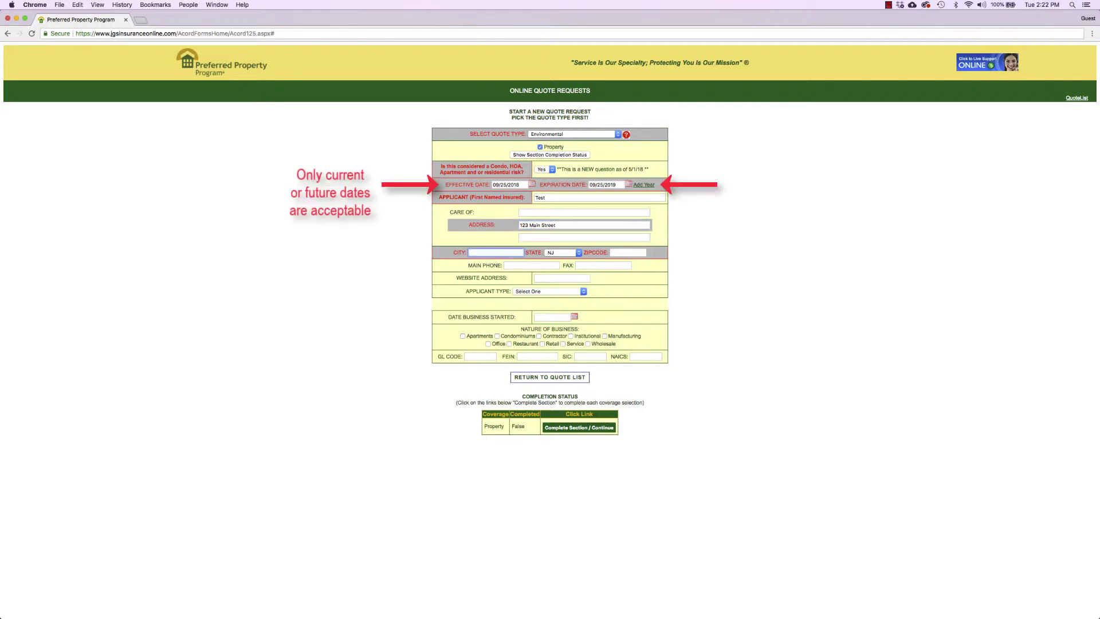
{"action": "type", "text": "Holmdel"}
{"action": "key", "text": "Tab"}
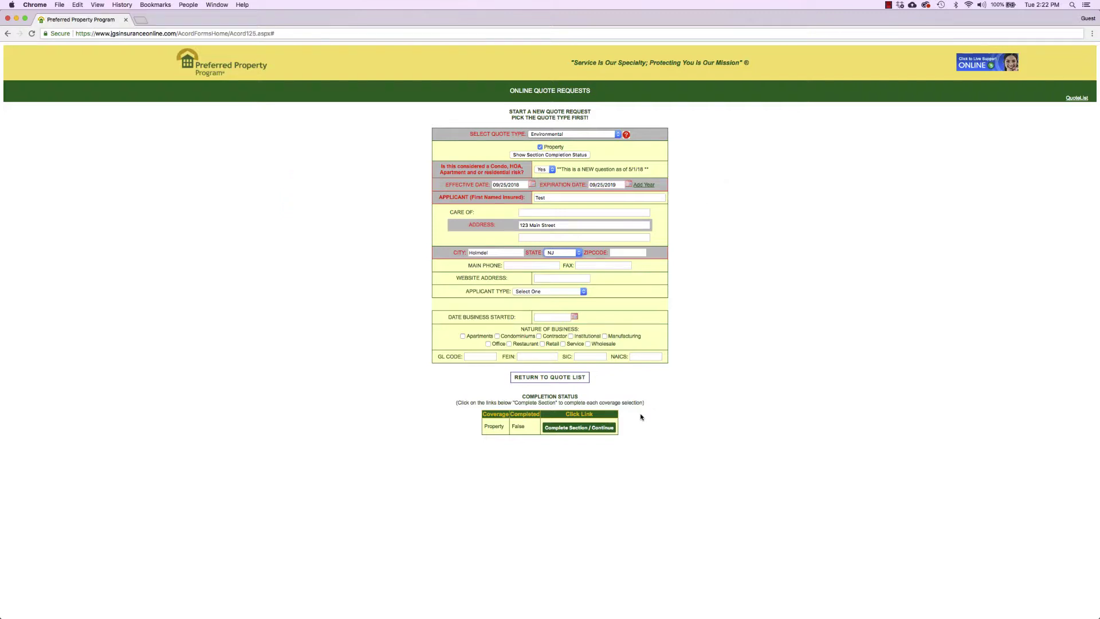
Step: Fill in the required ZIP code for the applicant and continue to the Property section
{"action": "left_click", "coordinate": [605, 427]}
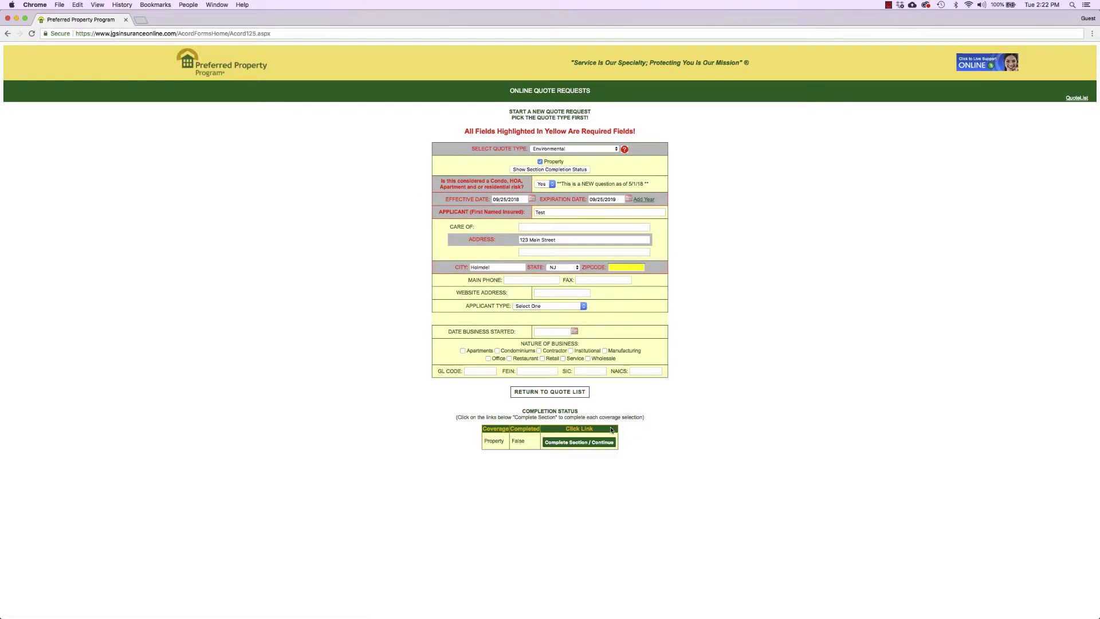
{"action": "left_click", "coordinate": [626, 267]}
{"action": "type", "text": "07733"}
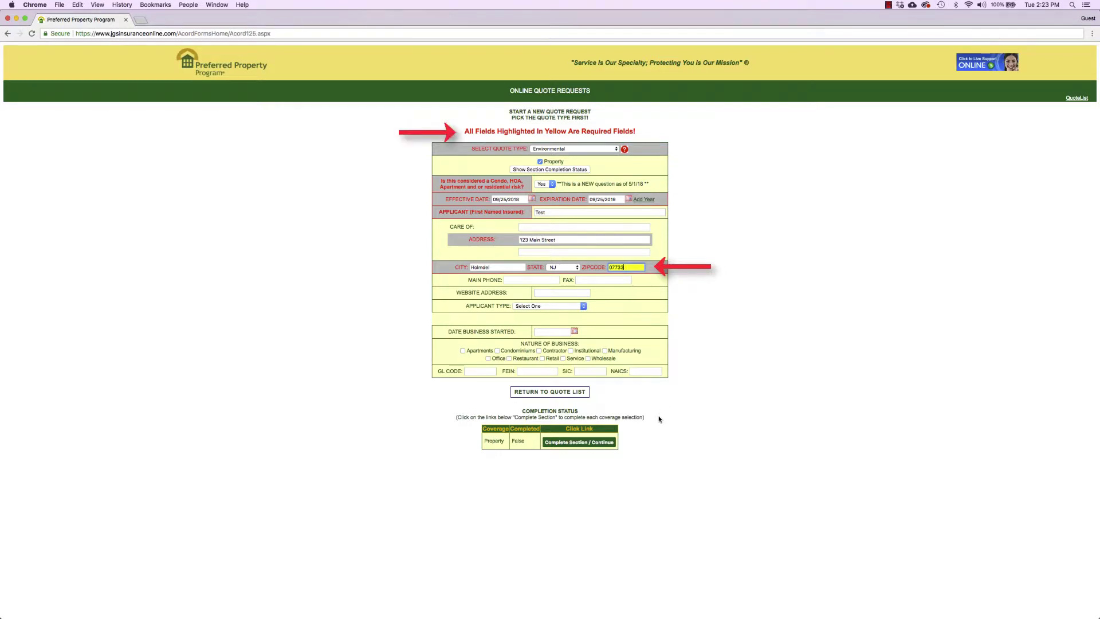
{"action": "left_click", "coordinate": [606, 446]}
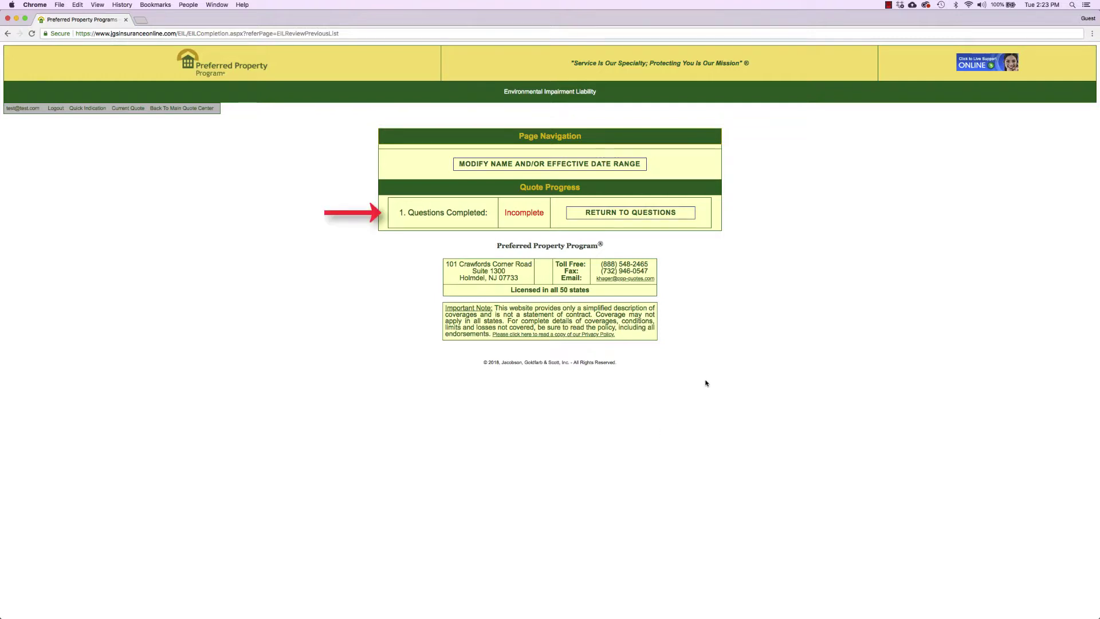
Step: Return to the underwriting questions, answer No to both prior property use questions, and proceed to the next question page
{"action": "left_click", "coordinate": [650, 216]}
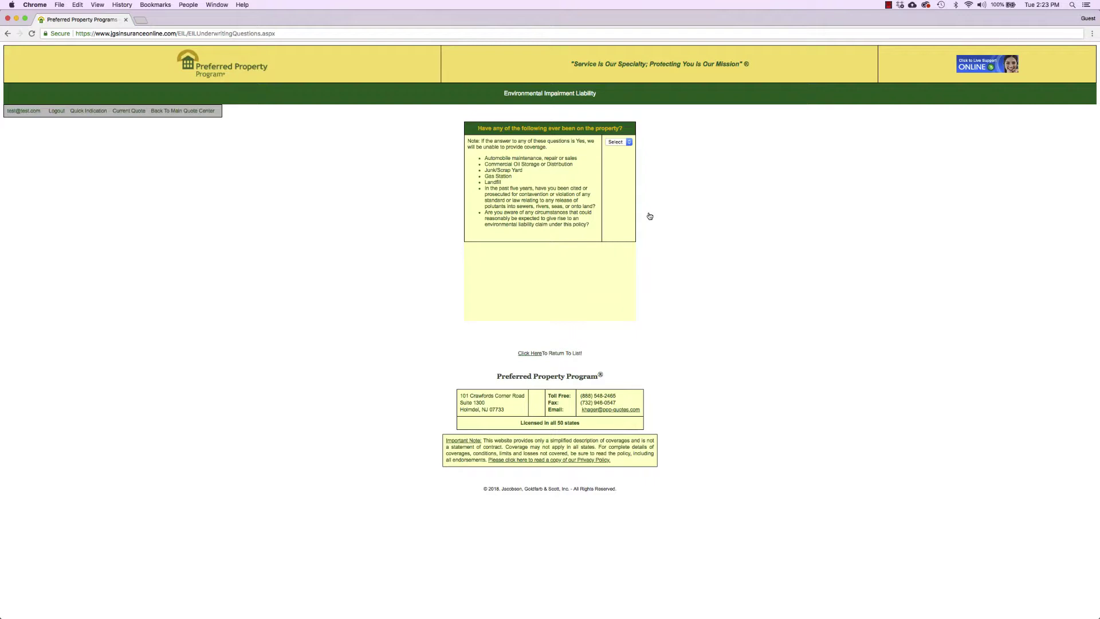
{"action": "left_click", "coordinate": [622, 142]}
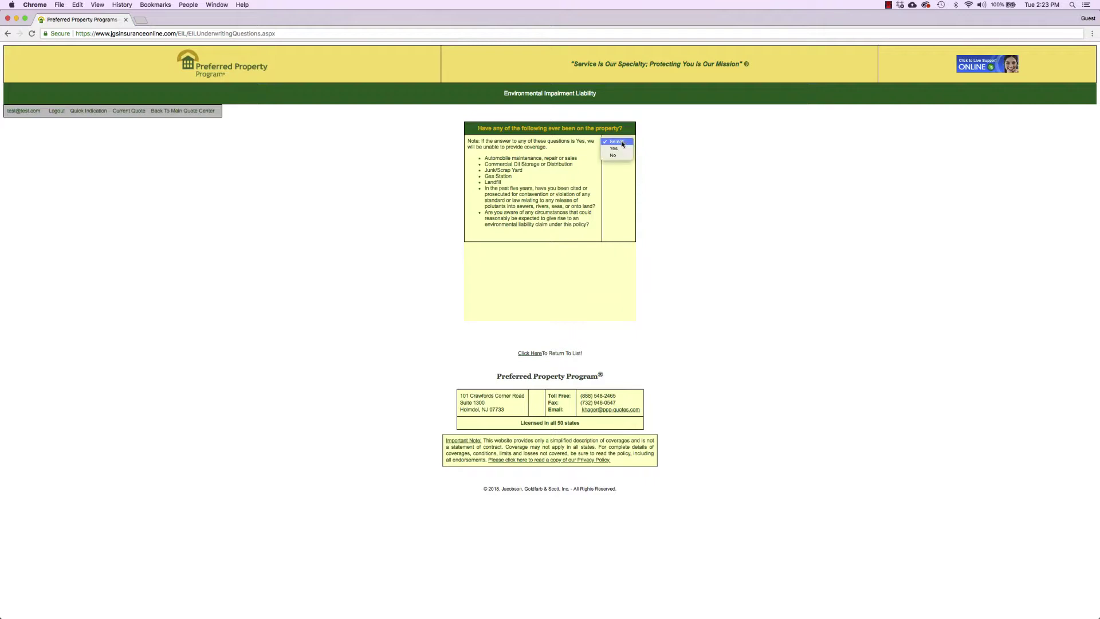
{"action": "left_click", "coordinate": [618, 155]}
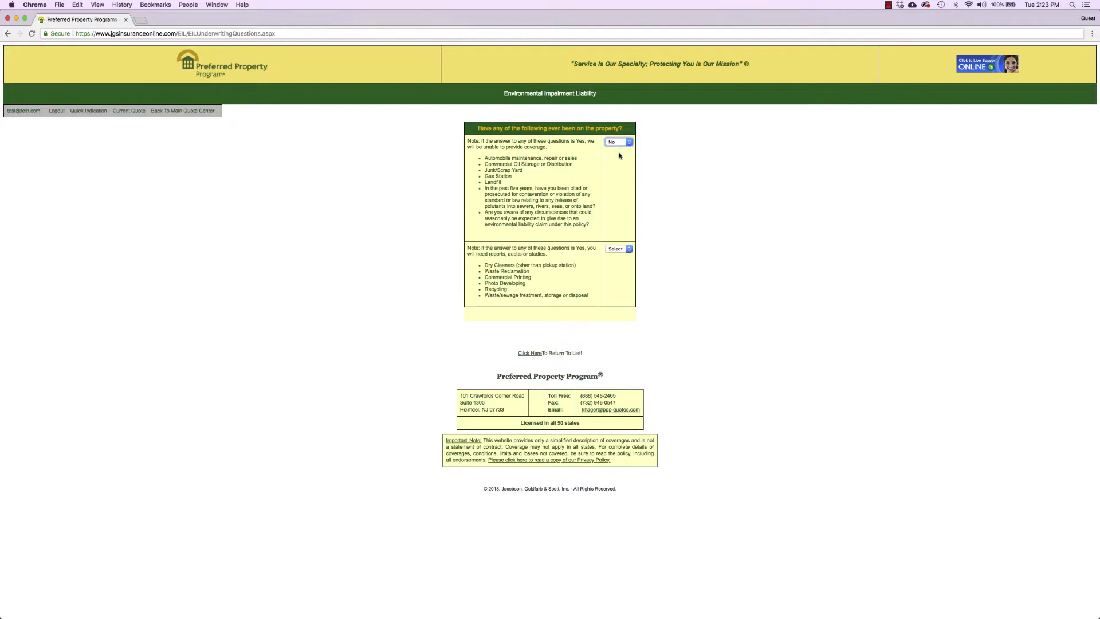
{"action": "left_click", "coordinate": [626, 249]}
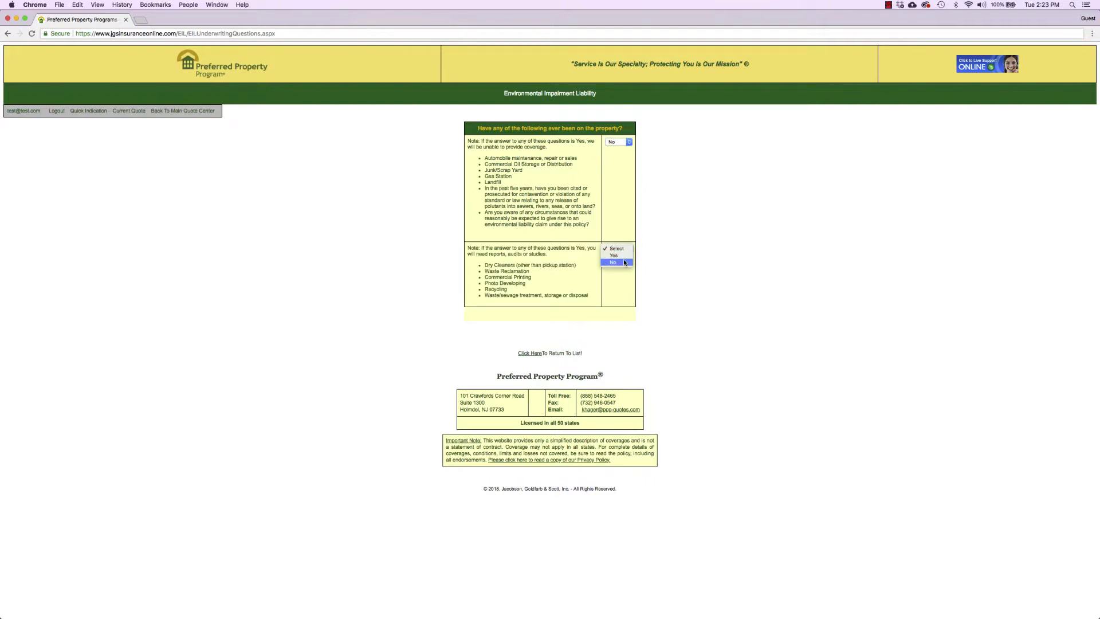
{"action": "left_click", "coordinate": [625, 262]}
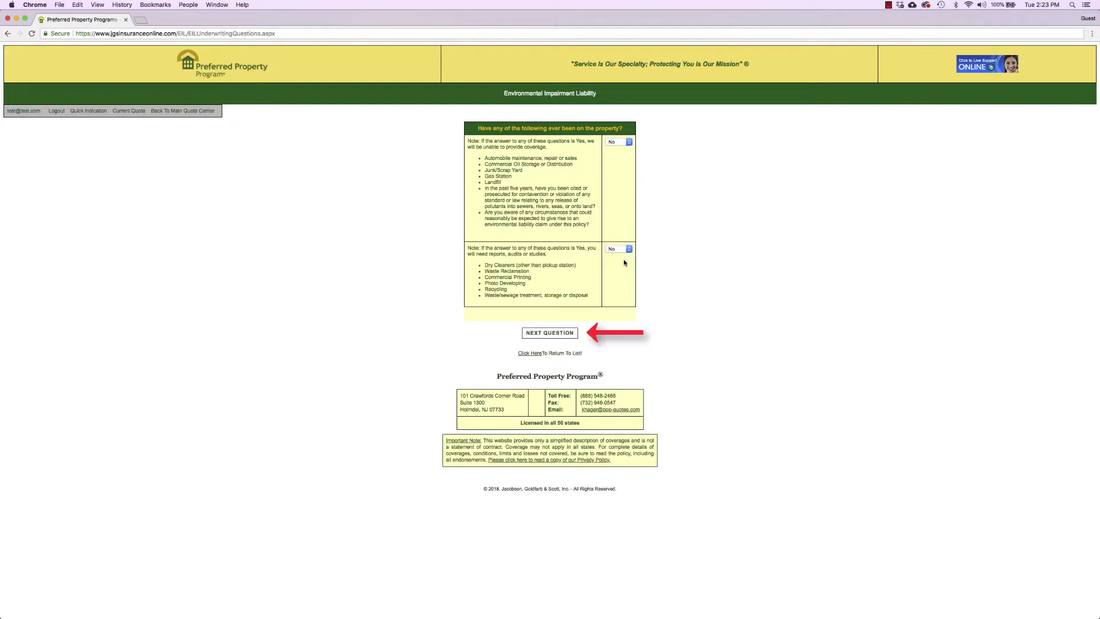
{"action": "left_click", "coordinate": [564, 333]}
Step: Answer No to the five questions on regulatory compliance, citations, environmental audits, known circumstances and prior coverage, and continue
{"action": "left_click", "coordinate": [625, 130]}
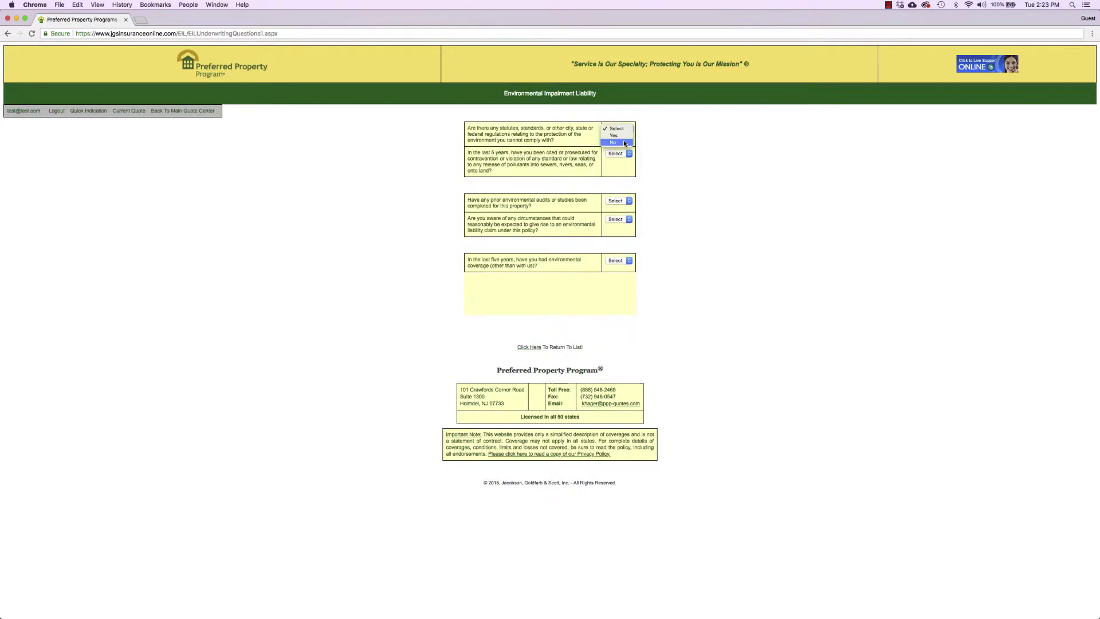
{"action": "left_click", "coordinate": [616, 144]}
{"action": "left_click", "coordinate": [623, 154]}
{"action": "left_click", "coordinate": [618, 166]}
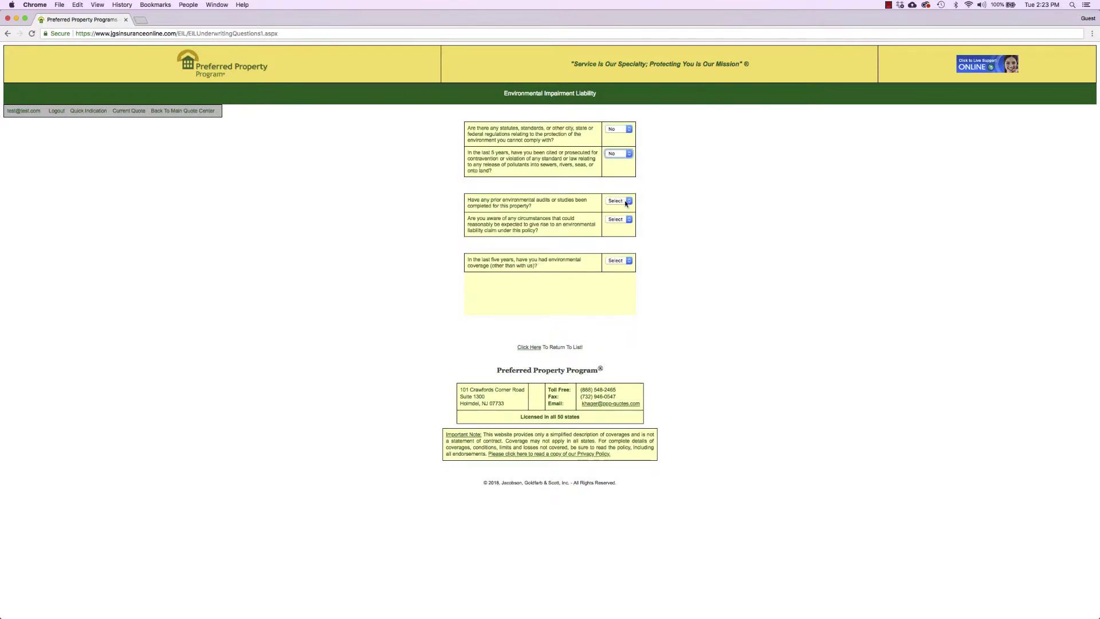
{"action": "left_click", "coordinate": [625, 200]}
{"action": "left_click", "coordinate": [623, 215]}
{"action": "left_click", "coordinate": [625, 222]}
{"action": "left_click", "coordinate": [616, 234]}
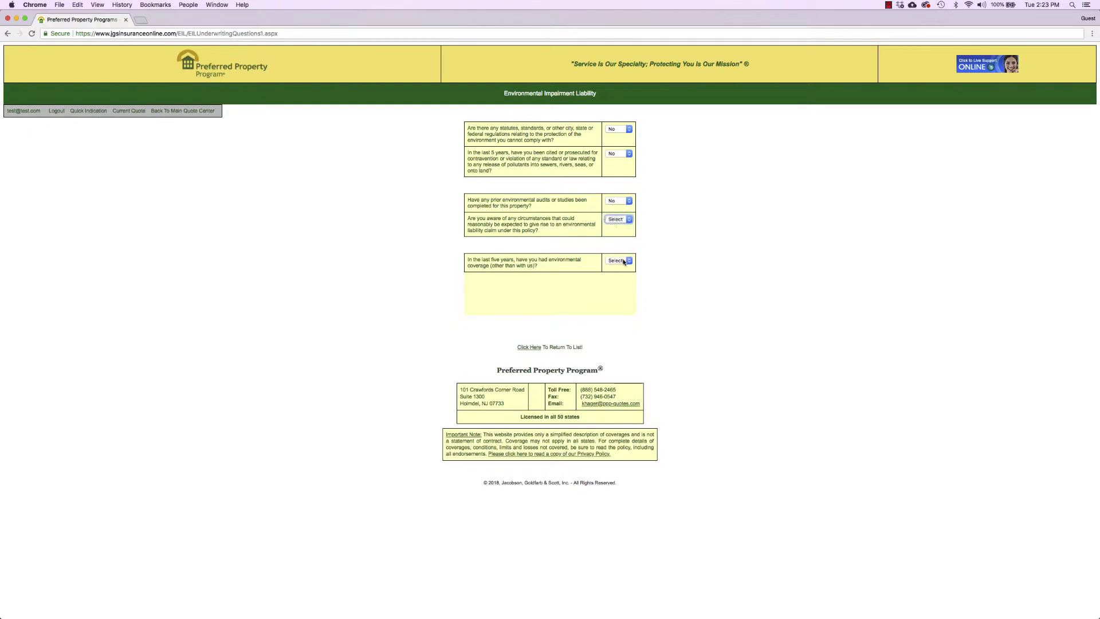
{"action": "left_click", "coordinate": [625, 262]}
{"action": "left_click", "coordinate": [617, 275]}
{"action": "left_click", "coordinate": [566, 331]}
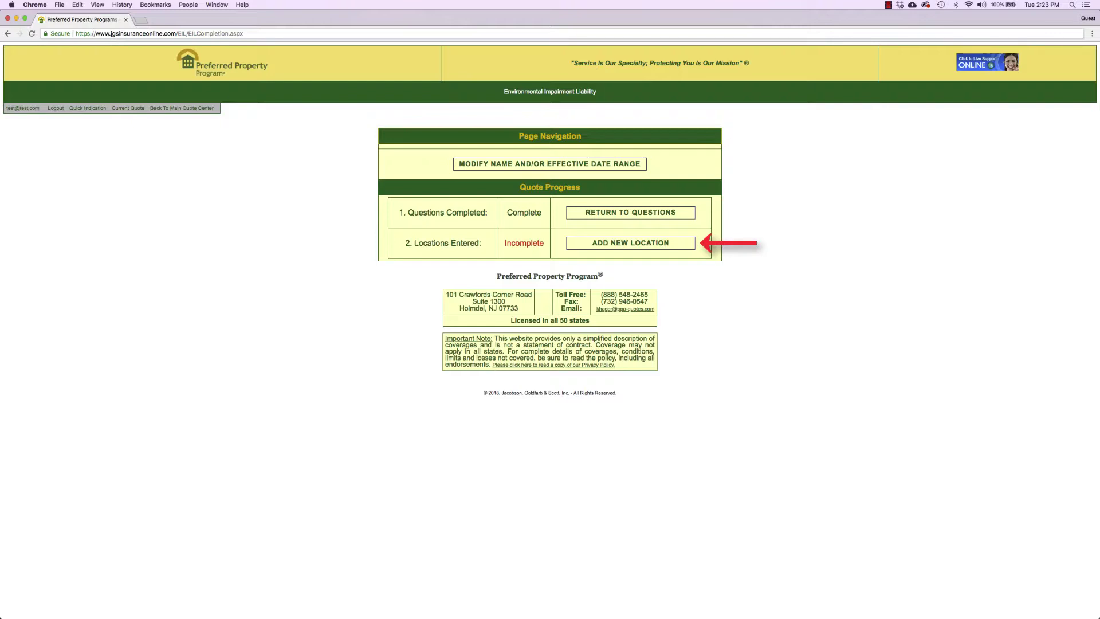
Step: Add a new location and enter the street address as both its description and its physical address
{"action": "left_click", "coordinate": [647, 244]}
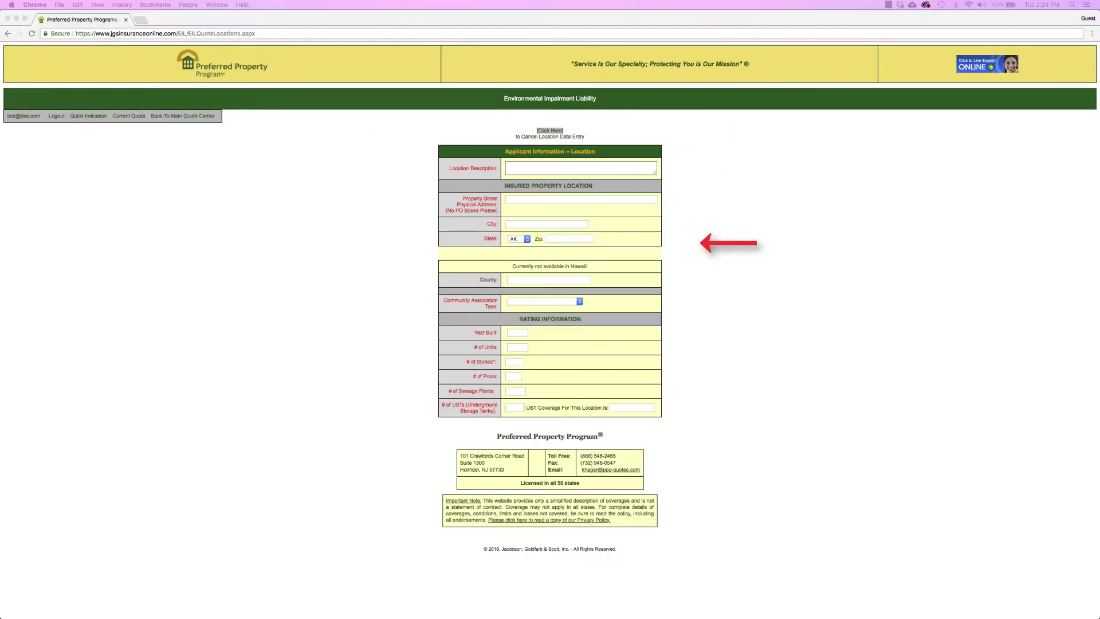
{"action": "left_click", "coordinate": [538, 167]}
{"action": "left_click", "coordinate": [538, 167]}
{"action": "type", "text": "123"}
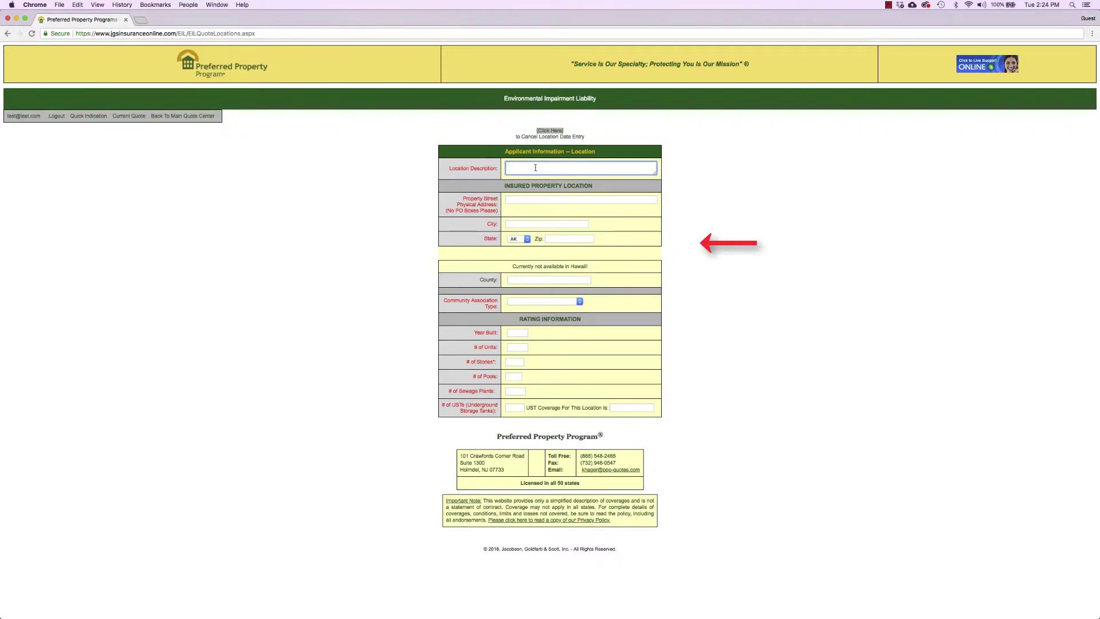
{"action": "type", "text": " Main Street"}
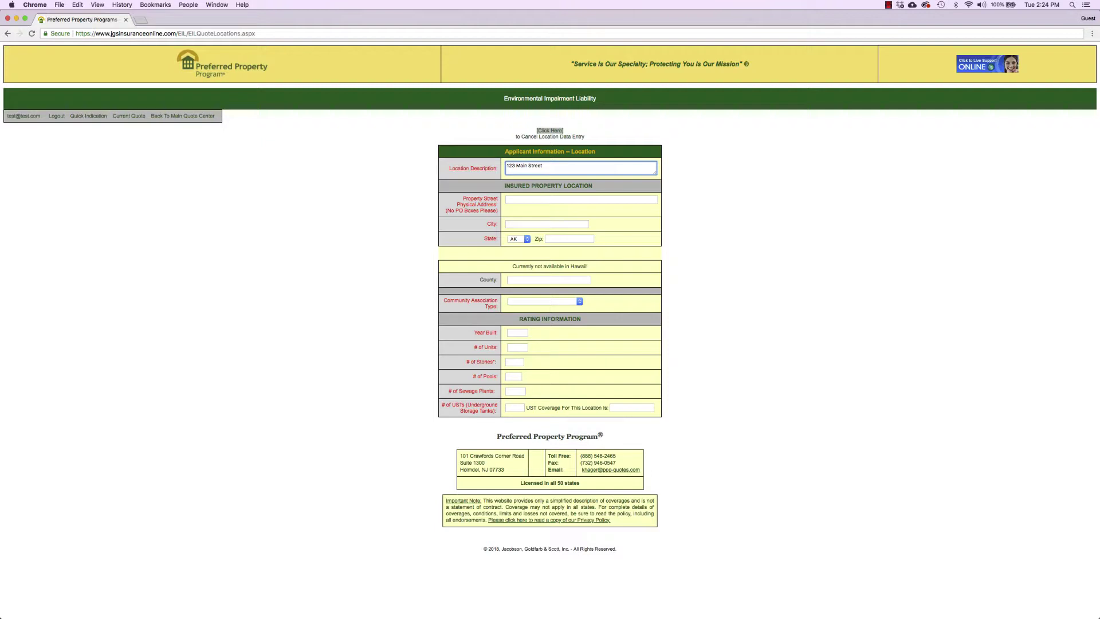
{"action": "key", "text": "super+a"}
{"action": "key", "text": "super+c"}
{"action": "key", "text": "Tab"}
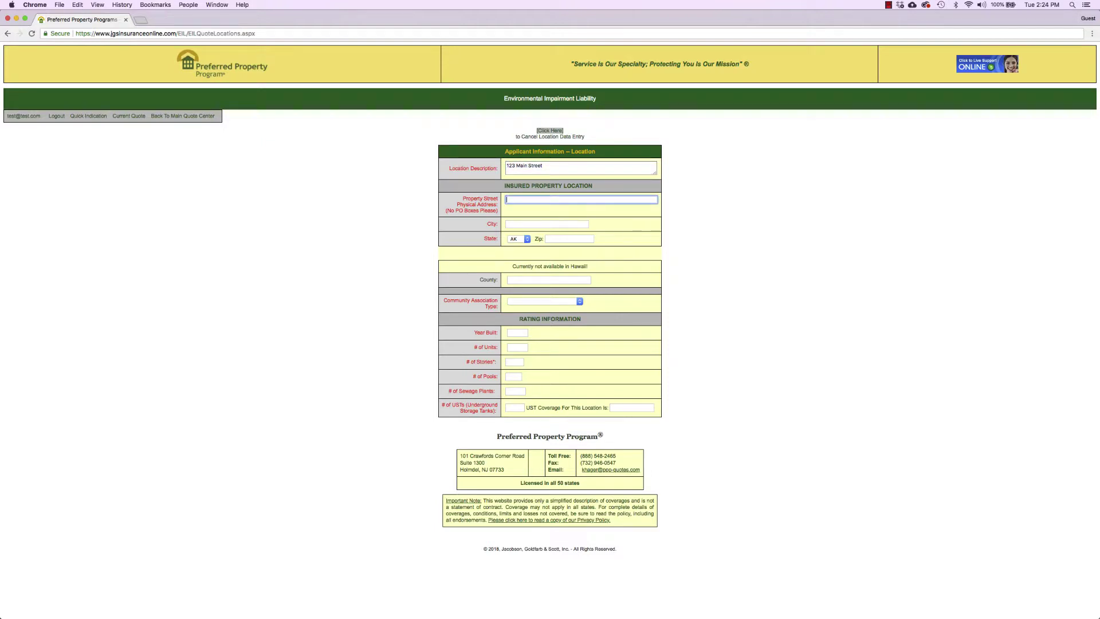
{"action": "key", "text": "super+v"}
{"action": "key", "text": "Tab"}
Step: Enter the location's city, state NJ and ZIP code, and set the community association type to Apartment
{"action": "type", "text": "Ho"}
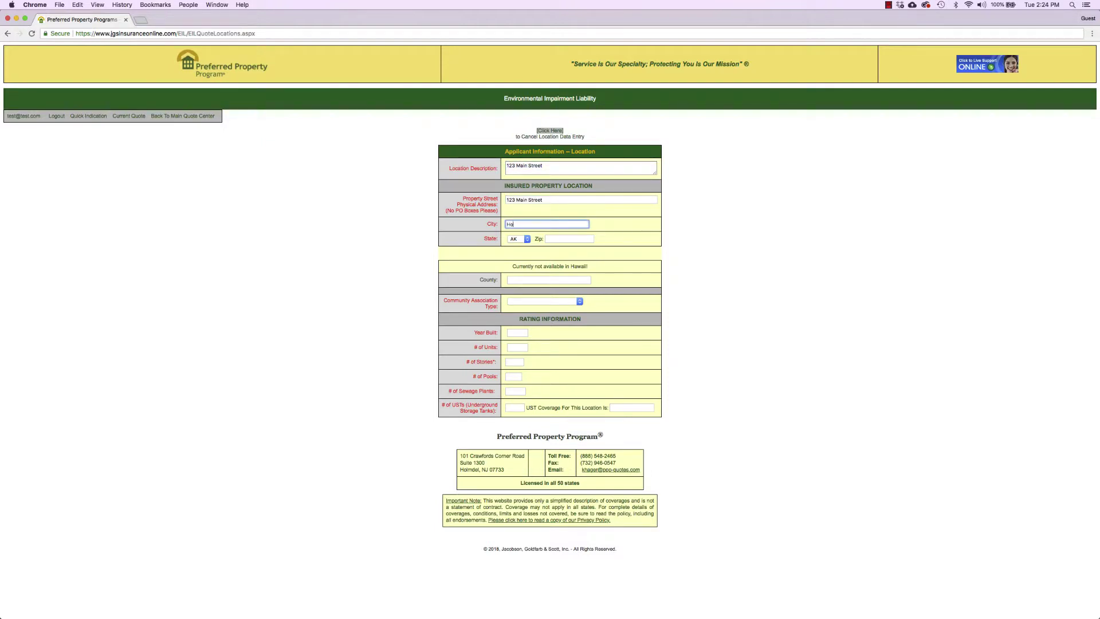
{"action": "type", "text": "lmdel"}
{"action": "key", "text": "Tab"}
{"action": "type", "text": "nd"}
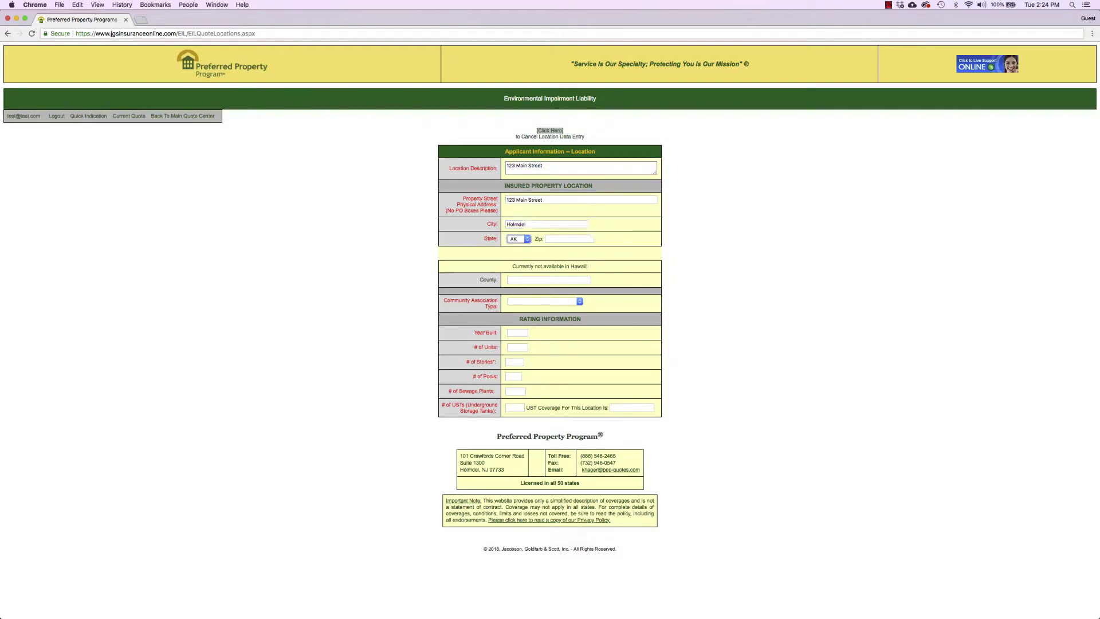
{"action": "key", "text": "Tab"}
{"action": "type", "text": "07733"}
{"action": "left_click", "coordinate": [544, 302]}
{"action": "key", "text": "Return"}
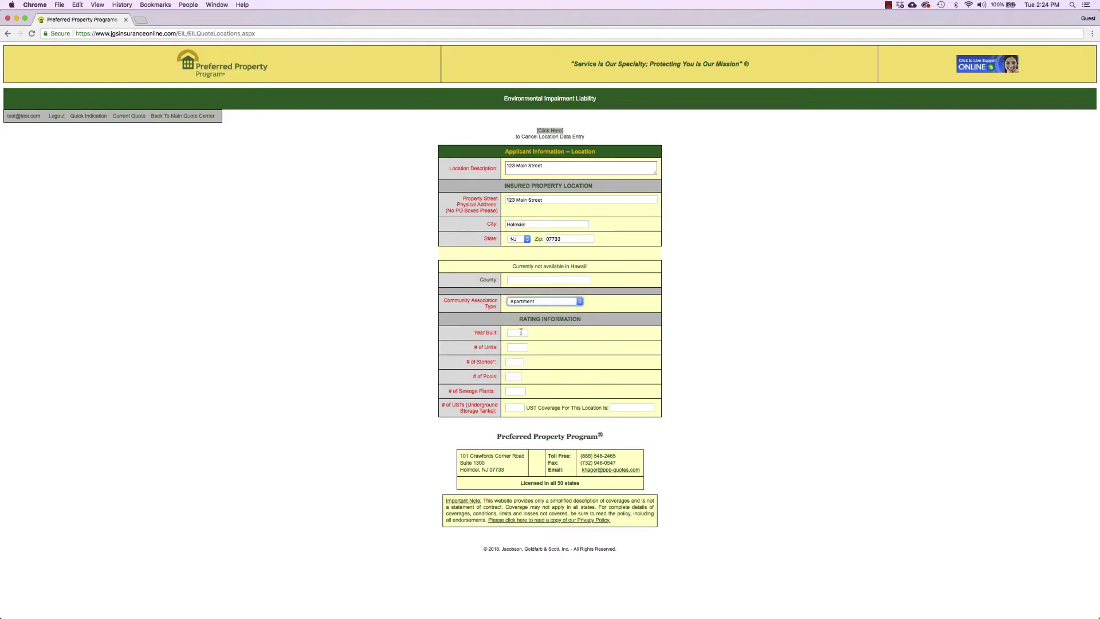
Step: Fill in the rating information: year built 1980, 20 units, 1 story, 0 pools, 0 sewage plants and 0 underground storage tanks
{"action": "left_click", "coordinate": [521, 332]}
{"action": "type", "text": "1980"}
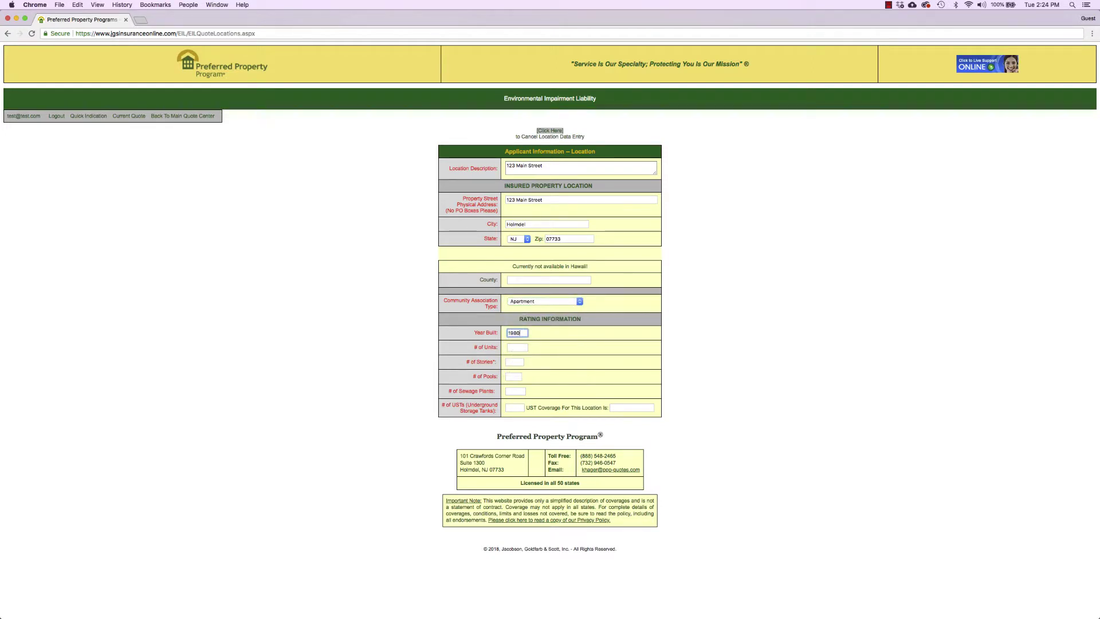
{"action": "key", "text": "Tab"}
{"action": "type", "text": "20"}
{"action": "key", "text": "Tab"}
{"action": "type", "text": "1"}
{"action": "key", "text": "Tab"}
{"action": "key", "text": "Tab"}
{"action": "type", "text": "0"}
{"action": "key", "text": "Tab"}
{"action": "type", "text": "0"}
{"action": "key", "text": "Tab"}
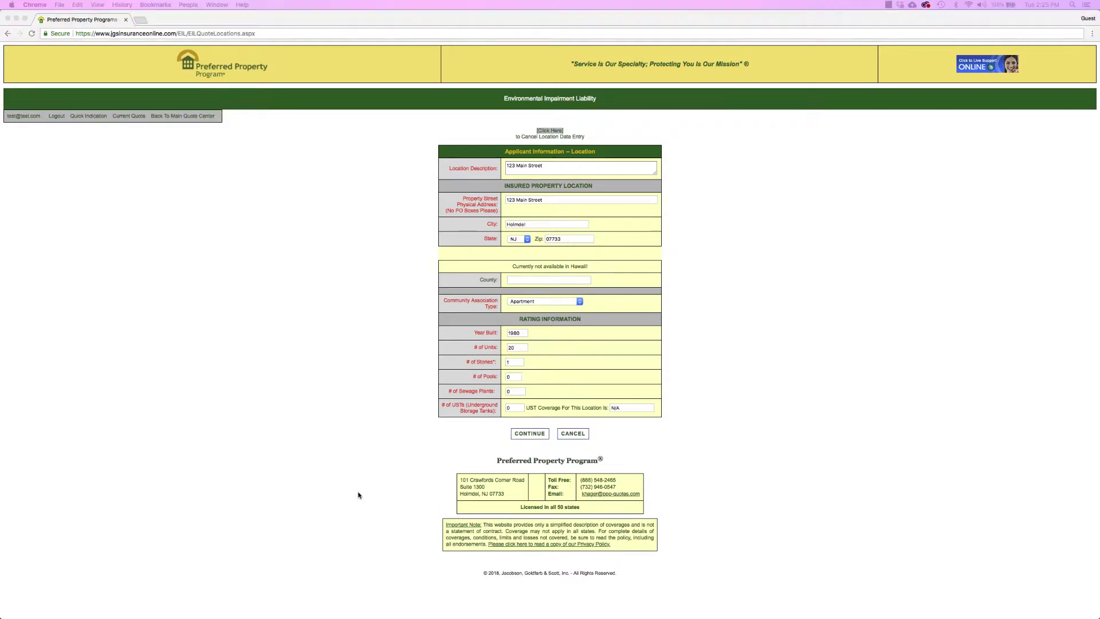
Step: Set the location's number of underground storage tanks to 1 and answer whether any tank is over 20 years old
{"action": "left_click", "coordinate": [514, 407]}
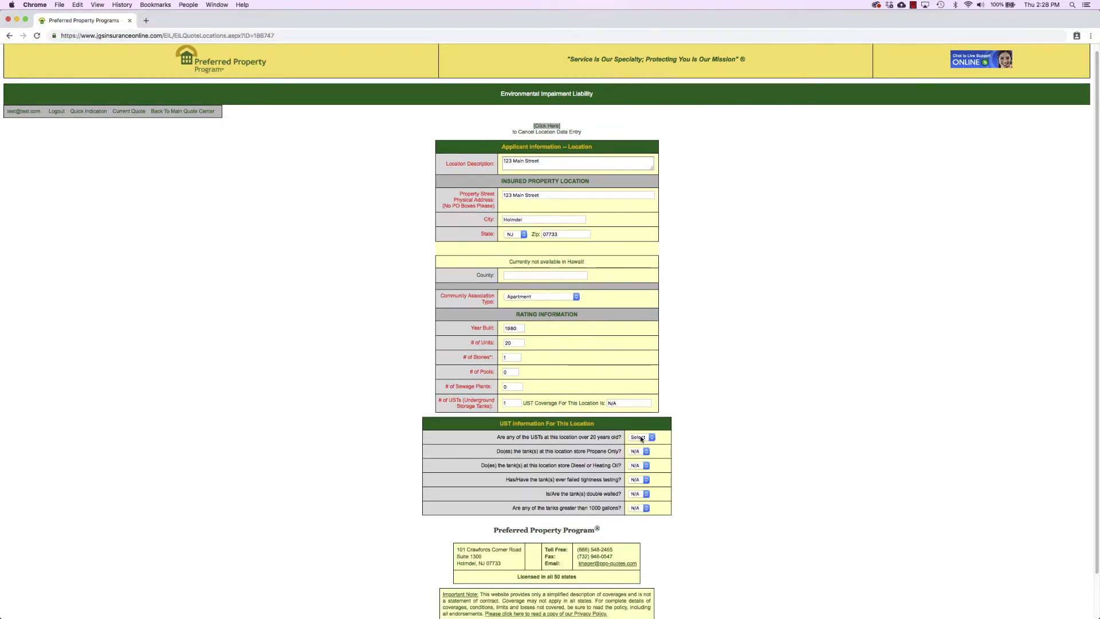
{"action": "left_click", "coordinate": [638, 436]}
{"action": "left_click", "coordinate": [637, 450]}
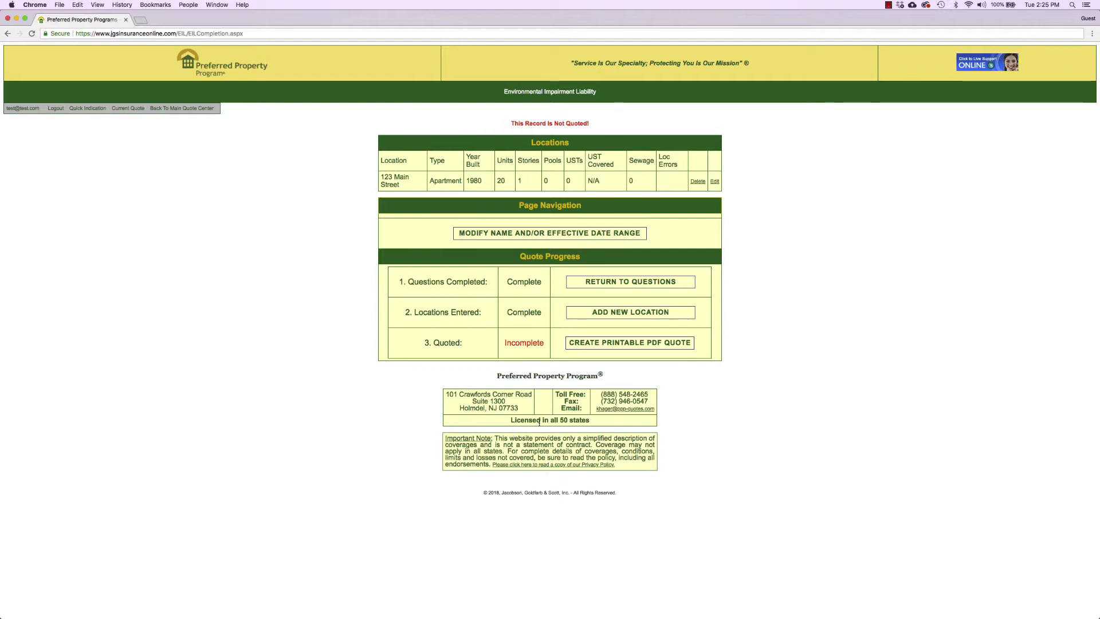
Step: Create the printable PDF quote and review its pages through to the purchaser signature section
{"action": "left_click", "coordinate": [664, 343]}
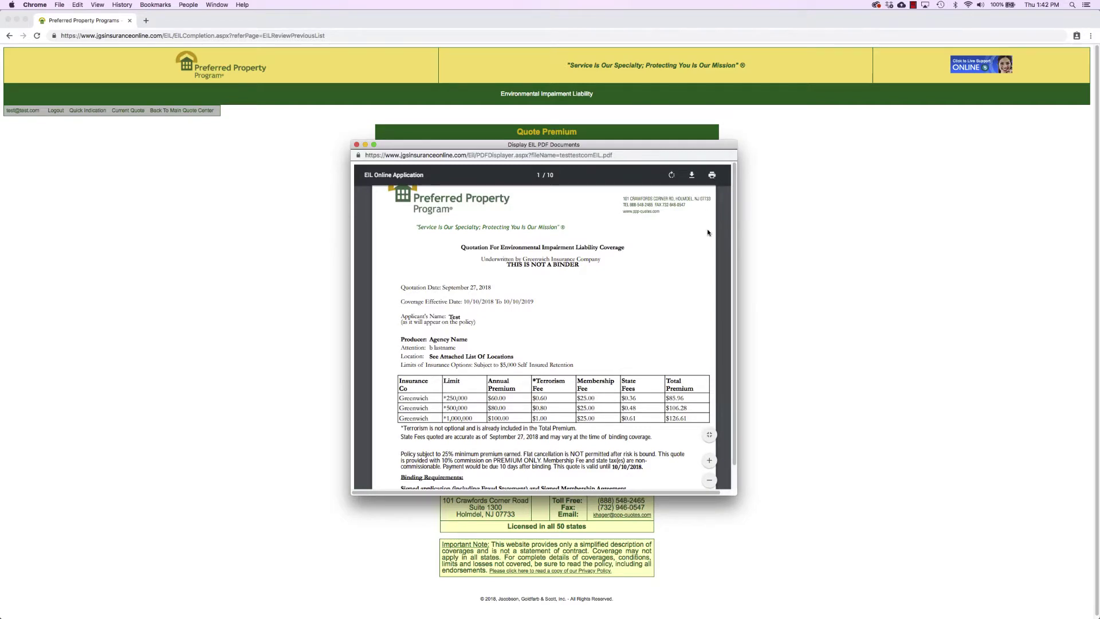
{"action": "scroll", "coordinate": [708, 233], "scroll_direction": "down", "scroll_amount": 1}
{"action": "scroll", "coordinate": [708, 232], "scroll_direction": "down", "scroll_amount": 20}
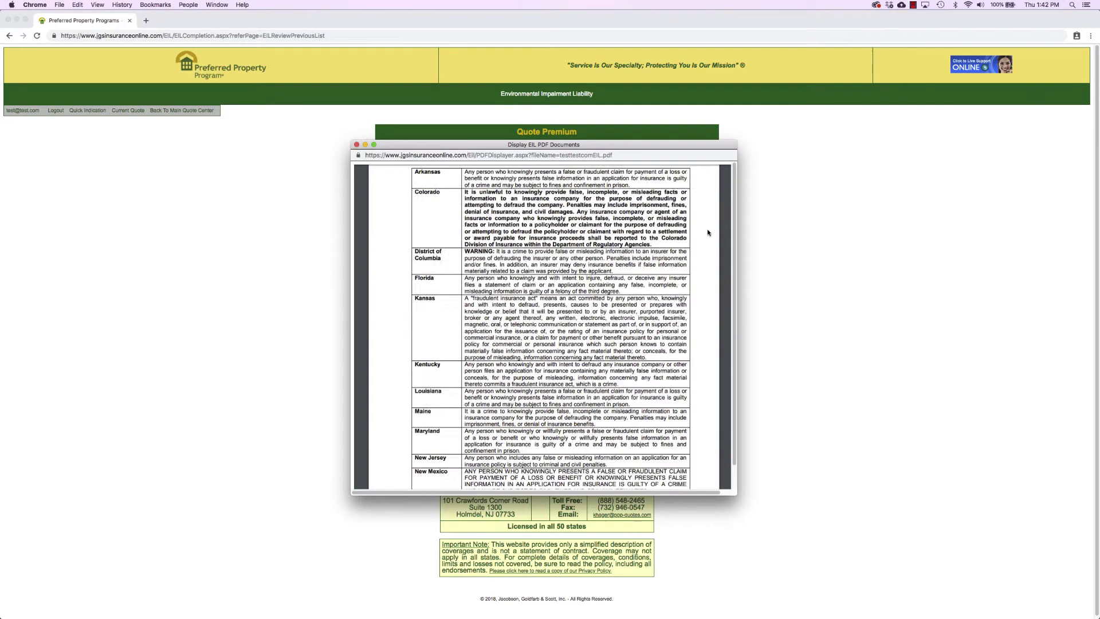
{"action": "scroll", "coordinate": [709, 233], "scroll_direction": "down", "scroll_amount": 15}
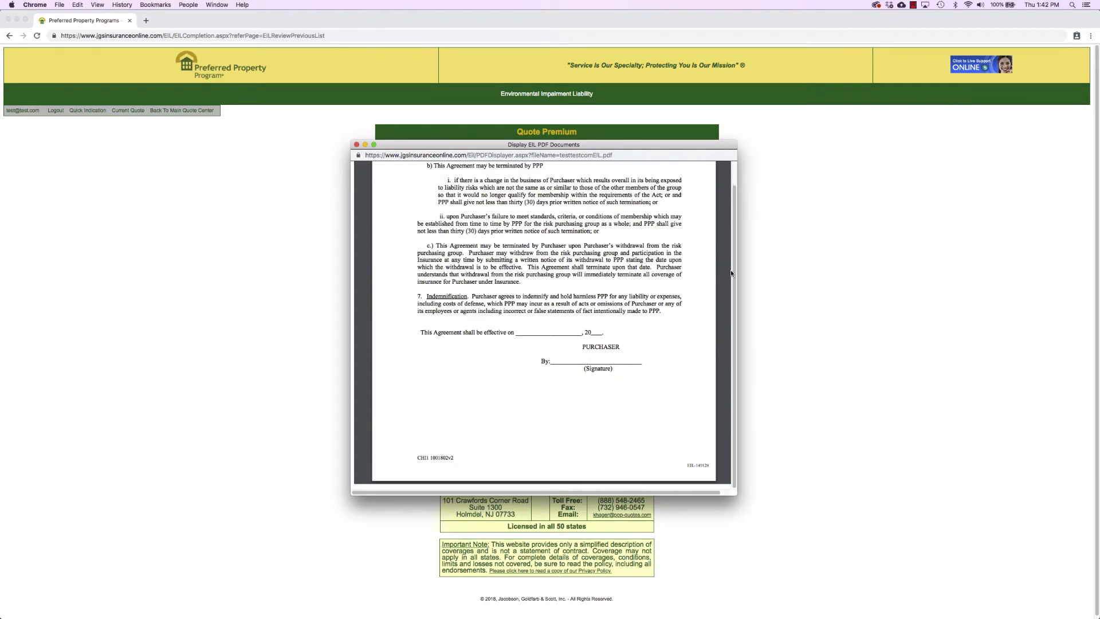
Step: Print all pages of the PDF quote and close the PDF document window
{"action": "left_click_drag", "start_coordinate": [734, 271], "coordinate": [734, 244]}
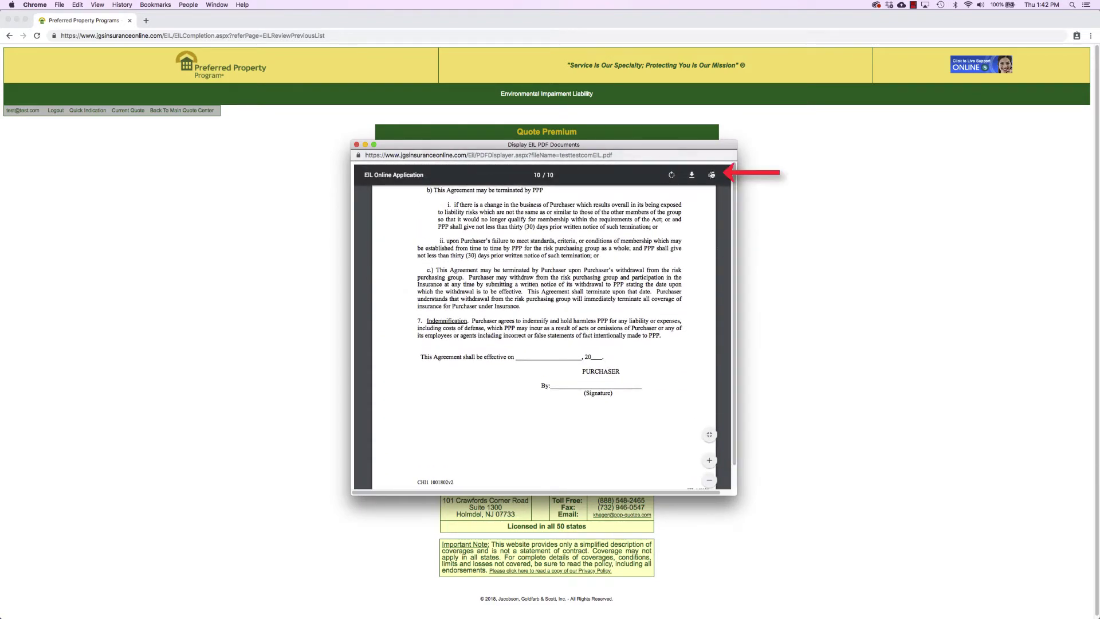
{"action": "left_click", "coordinate": [712, 169]}
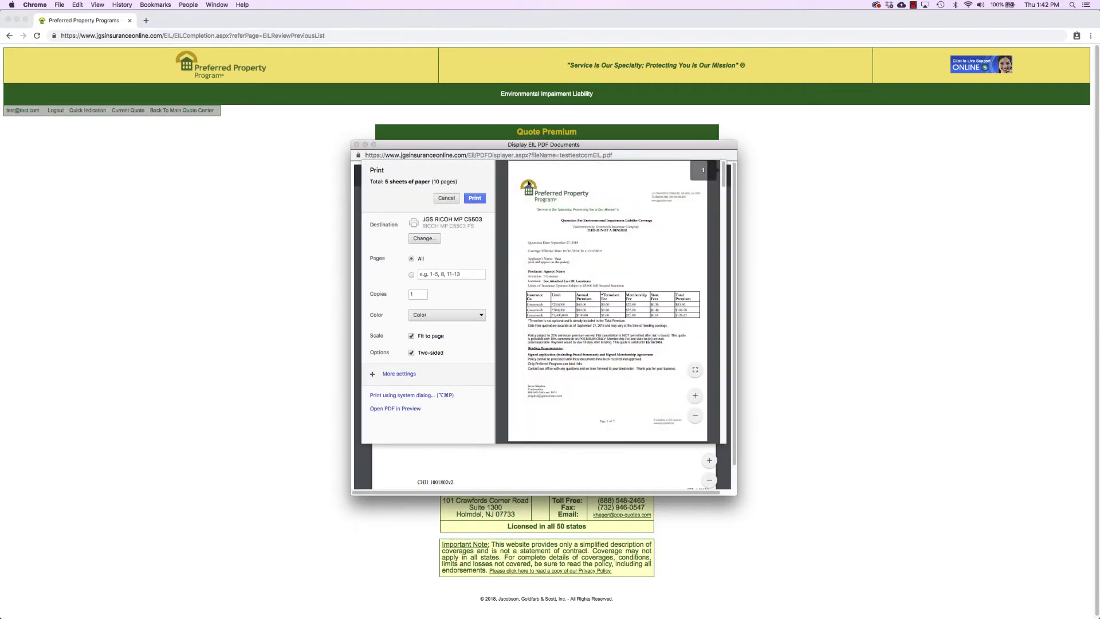
{"action": "left_click", "coordinate": [475, 198]}
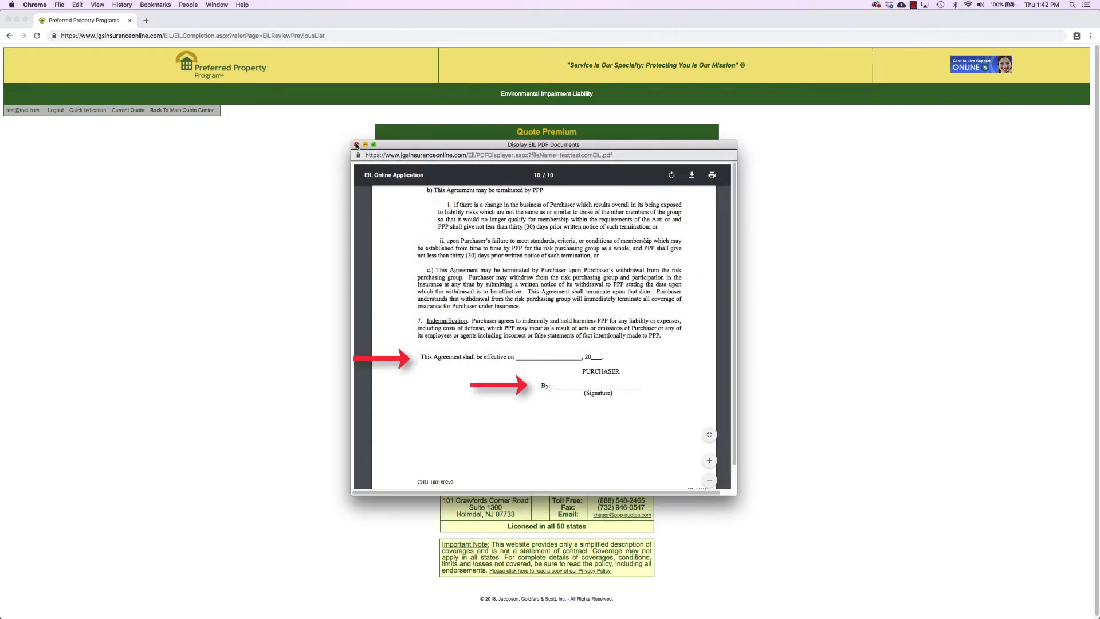
{"action": "left_click", "coordinate": [357, 145]}
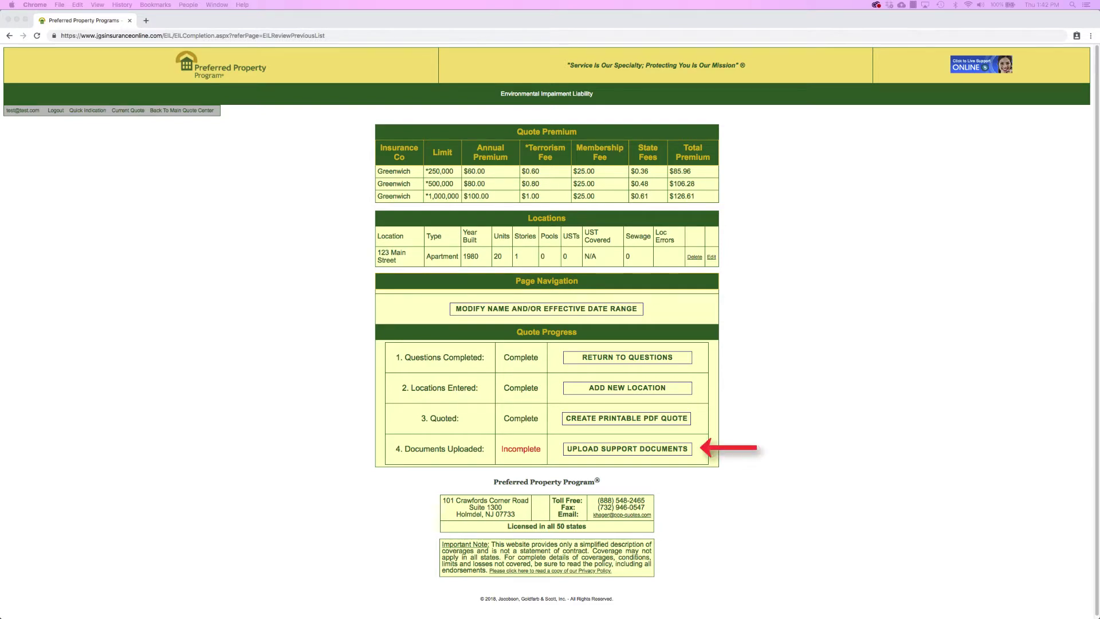
Step: Upload Application.pdf from the Documents folder on the Desktop as a support document for the quote
{"action": "left_click", "coordinate": [665, 448]}
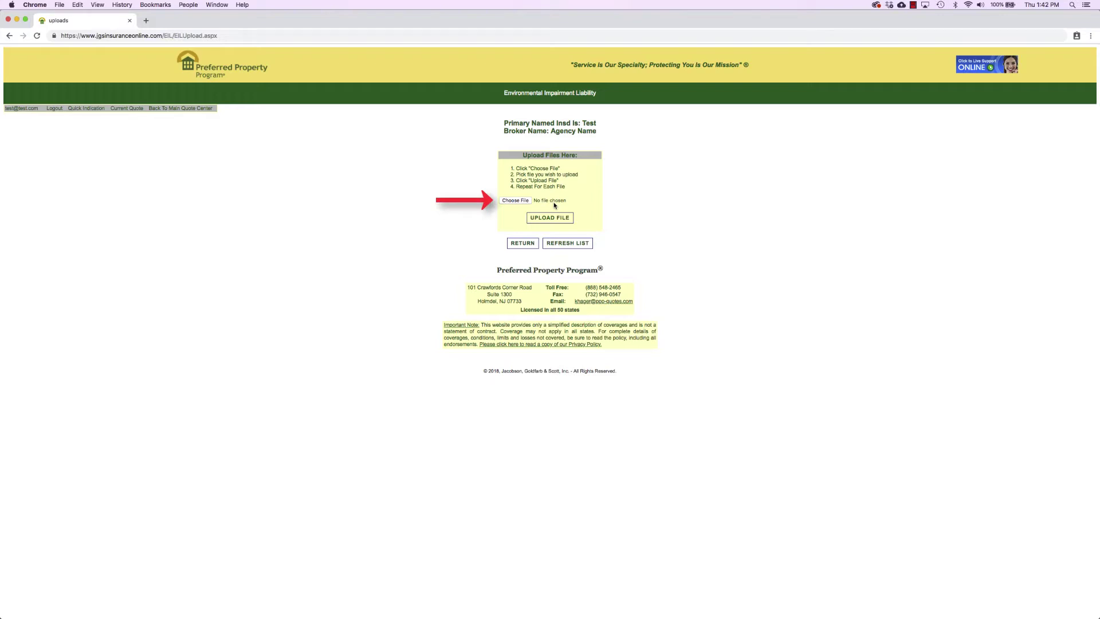
{"action": "left_click", "coordinate": [516, 201]}
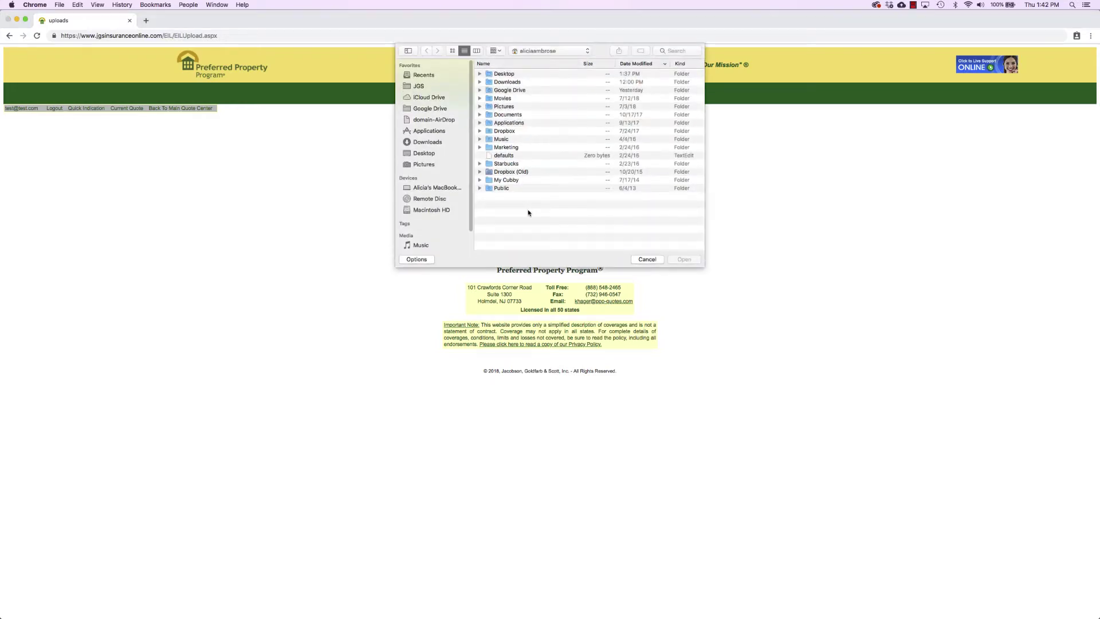
{"action": "left_click", "coordinate": [423, 154]}
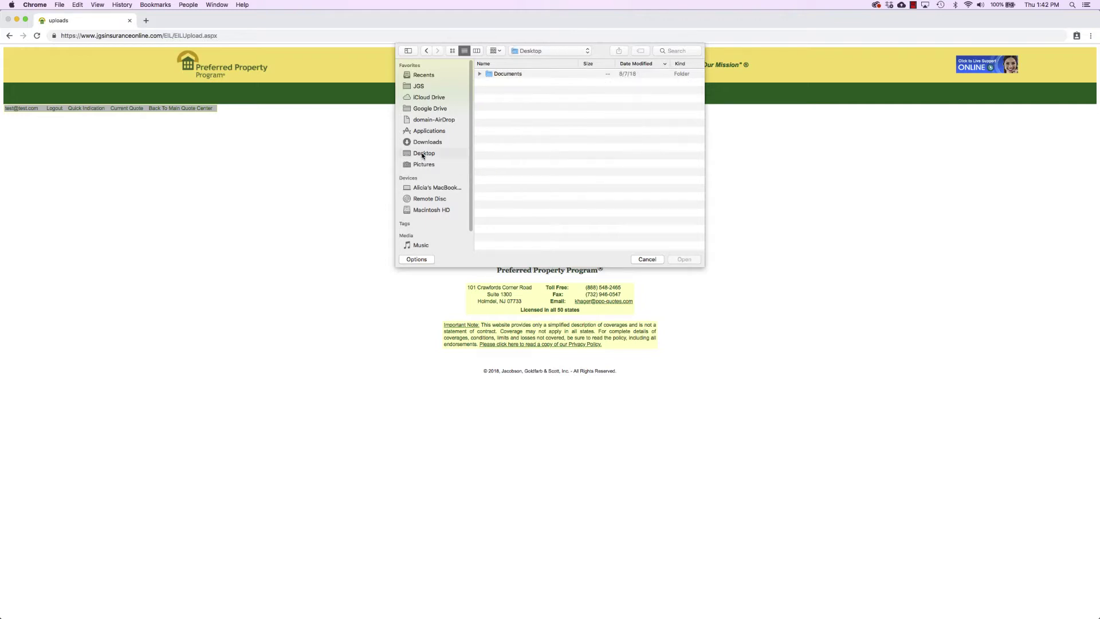
{"action": "double_click", "coordinate": [520, 75]}
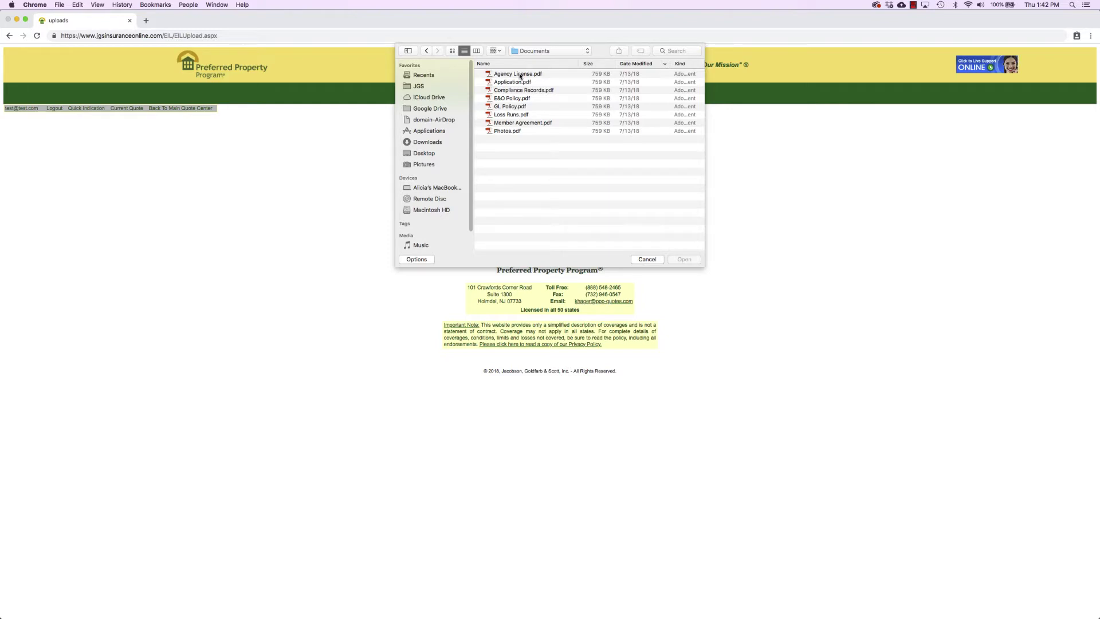
{"action": "left_click", "coordinate": [516, 82]}
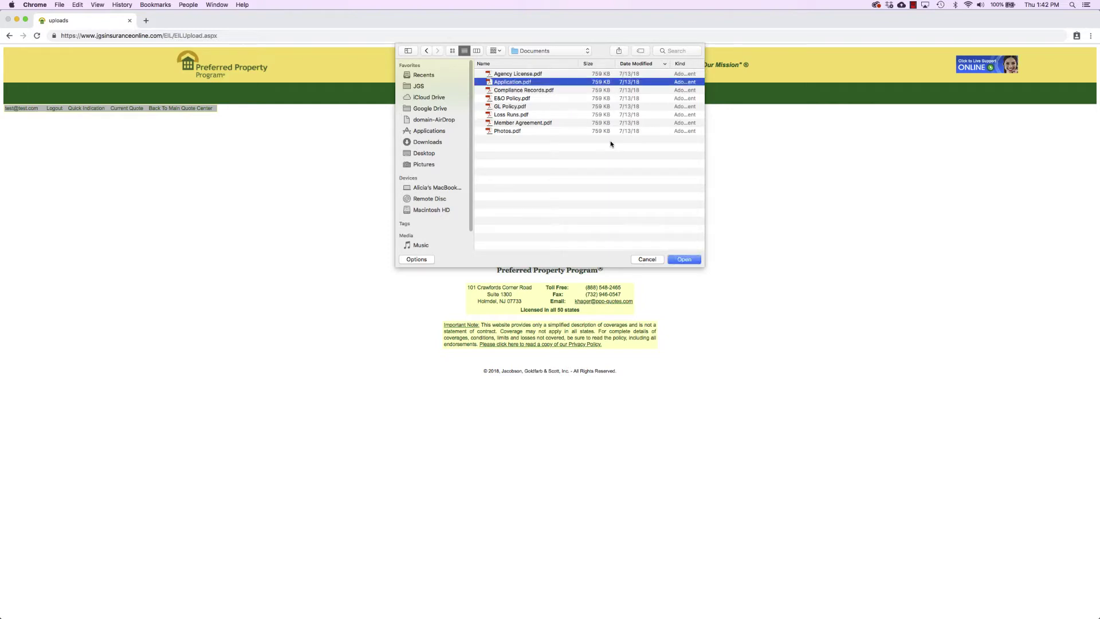
{"action": "left_click", "coordinate": [683, 260]}
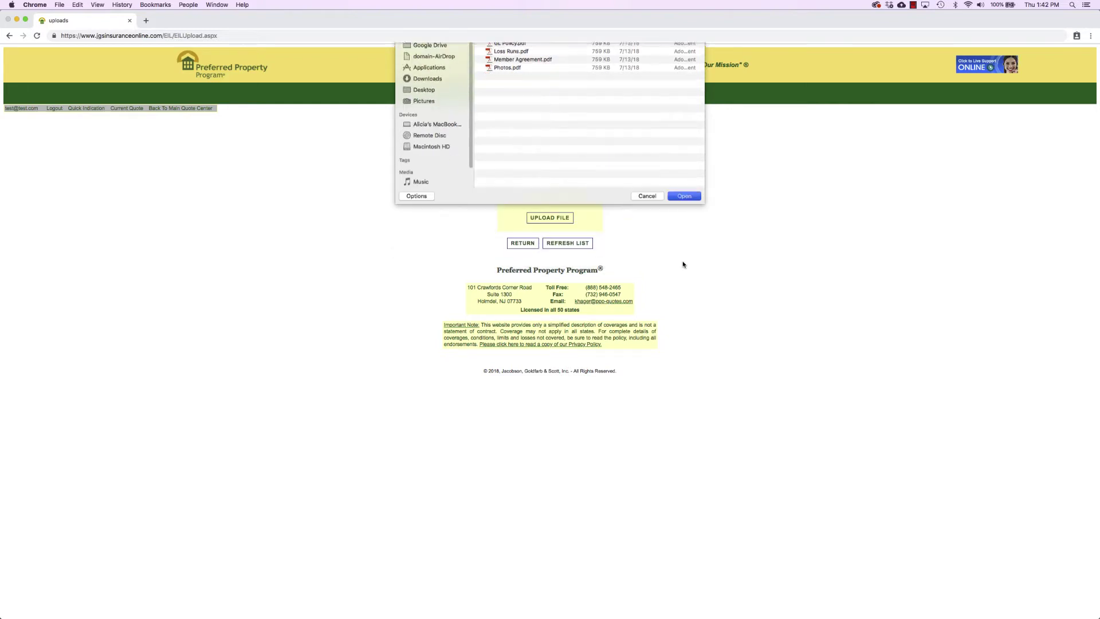
{"action": "left_click", "coordinate": [558, 222]}
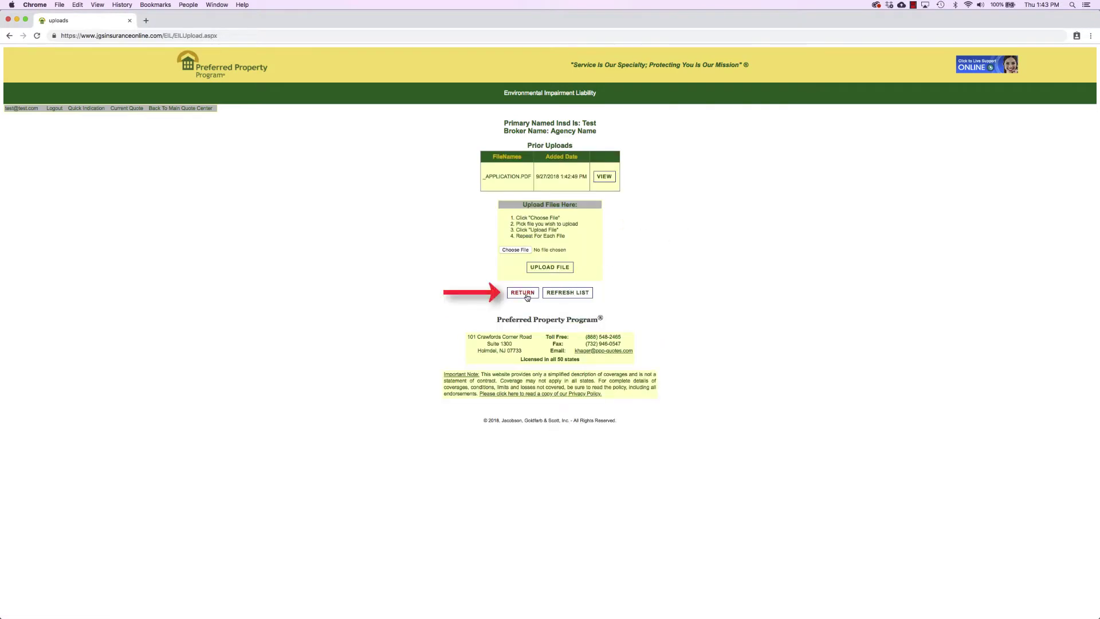
Step: Return to the quote overview, review the binding instructions and submit the bind request to PPP
{"action": "left_click", "coordinate": [522, 293]}
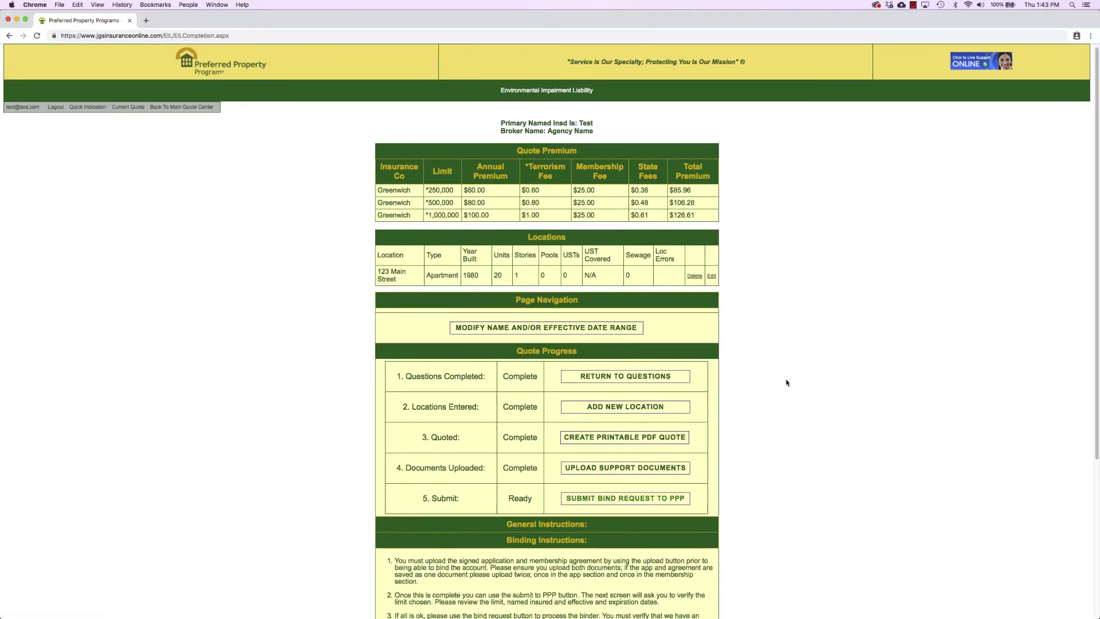
{"action": "scroll", "coordinate": [788, 383], "scroll_direction": "down", "scroll_amount": 5}
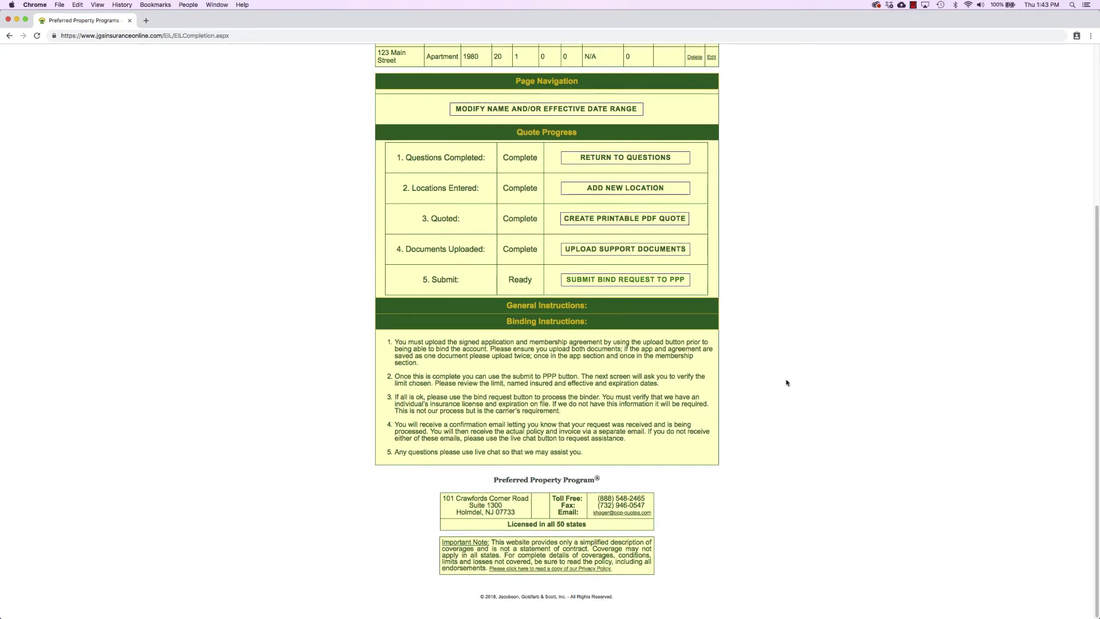
{"action": "left_click", "coordinate": [681, 283]}
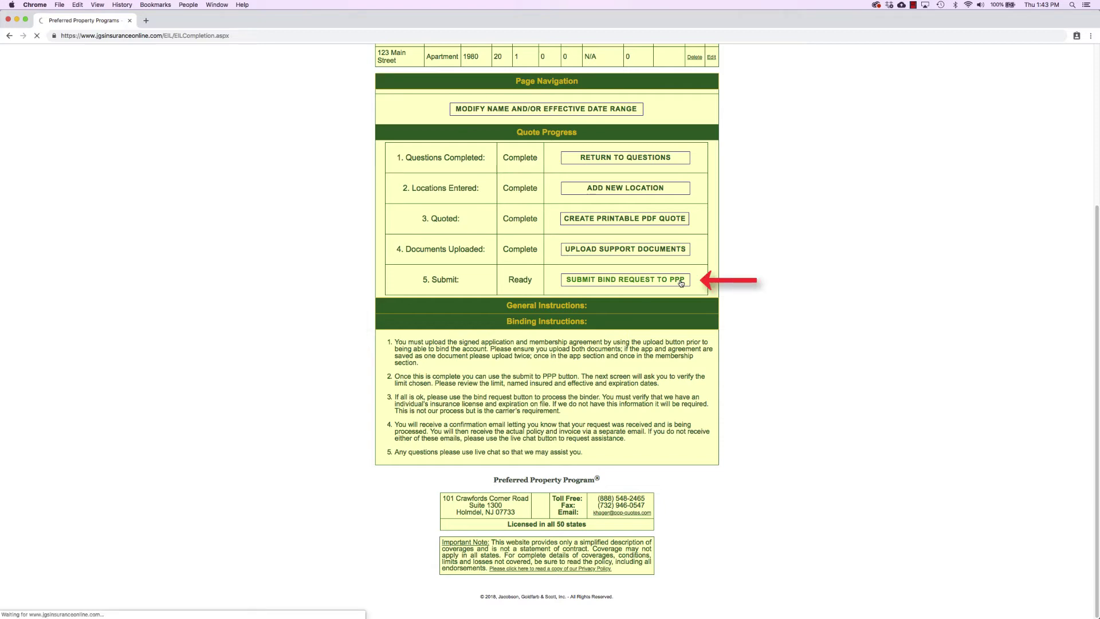